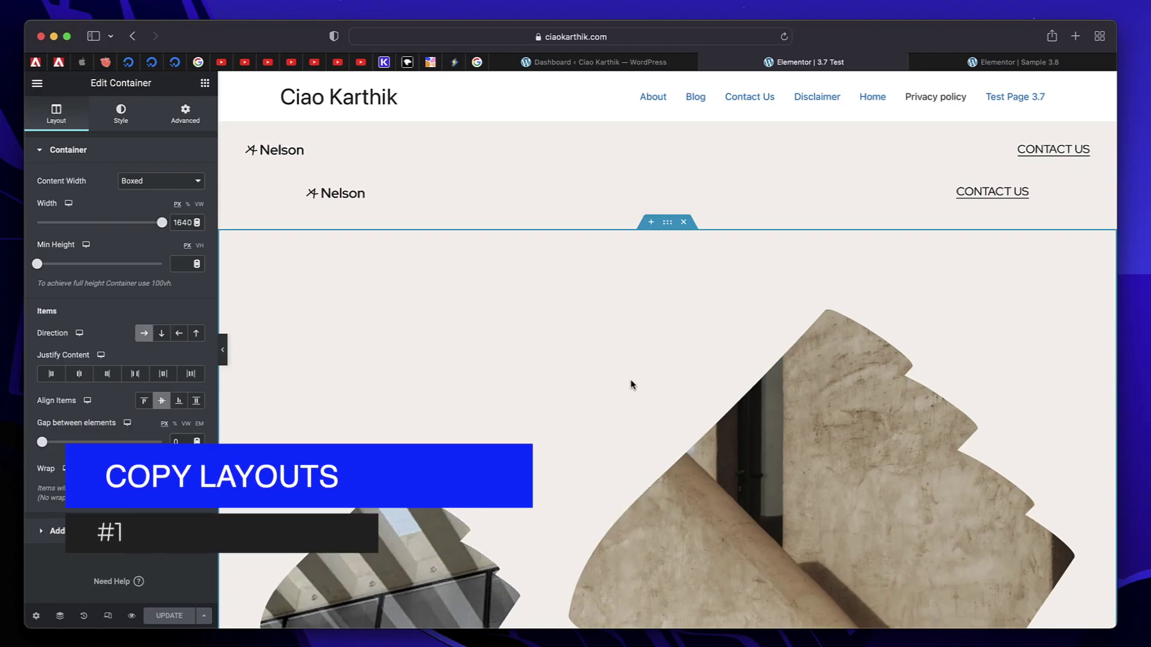
Go to the WordPress dashboard and open the Elementor Settings page.
scroll(631, 380, "down", 2)
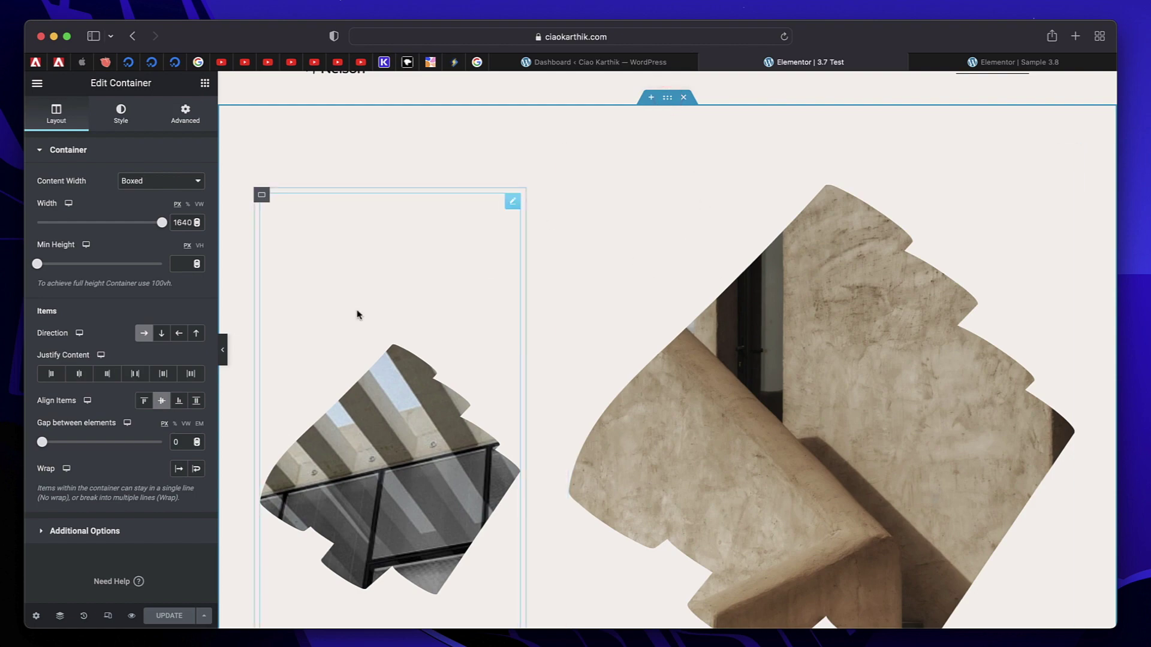
scroll(846, 304, "down", 5)
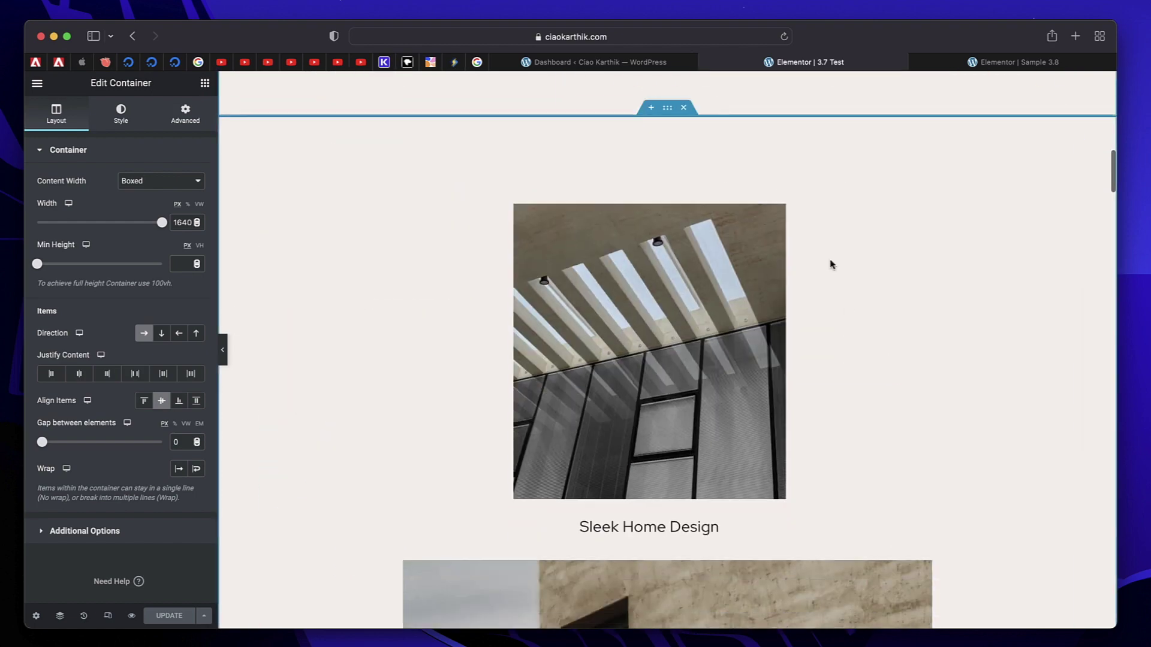
scroll(653, 300, "down", 4)
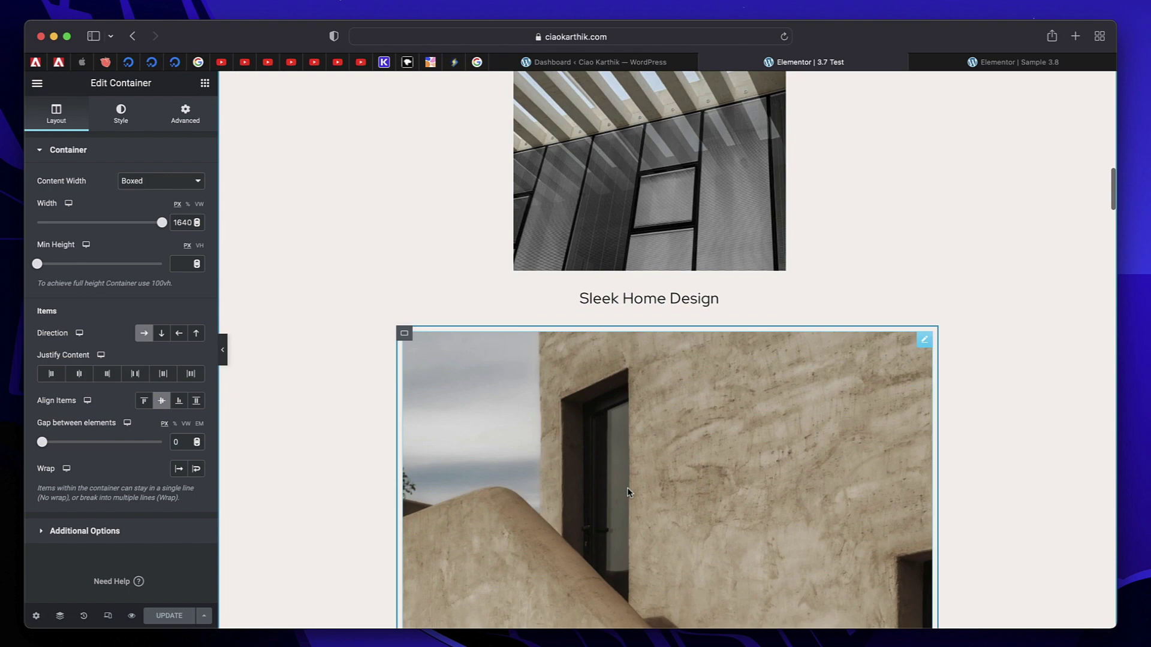
scroll(627, 487, "down", 2)
scroll(627, 488, "up", 15)
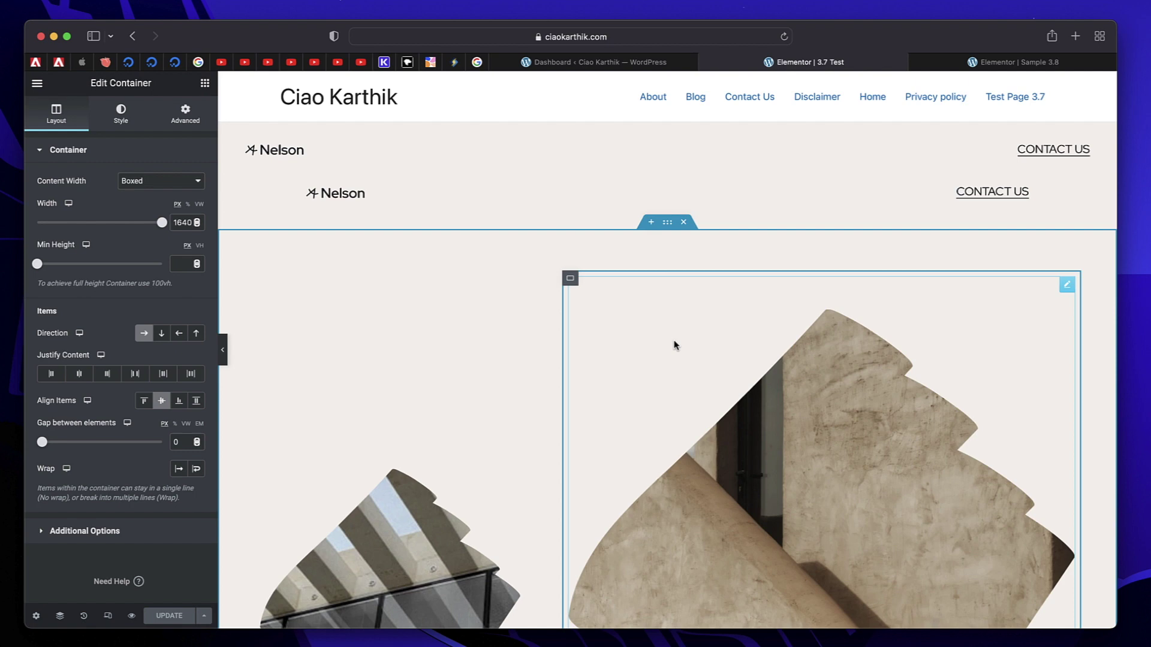
left_click(641, 64)
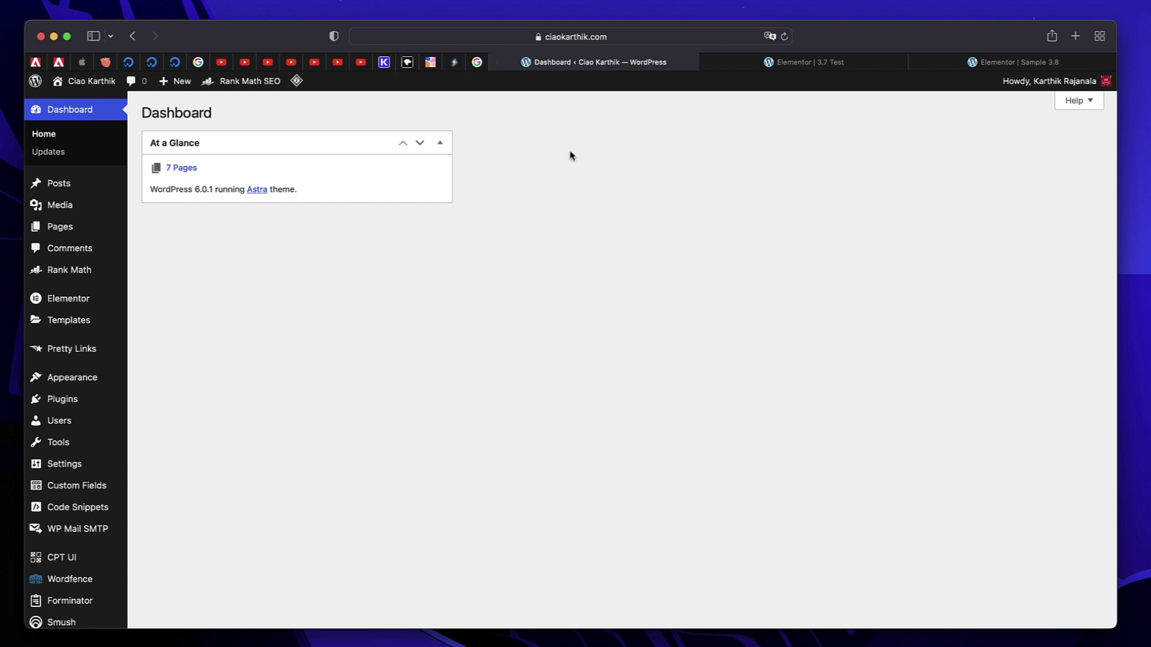
scroll(540, 252, "down", 2)
left_click(41, 241)
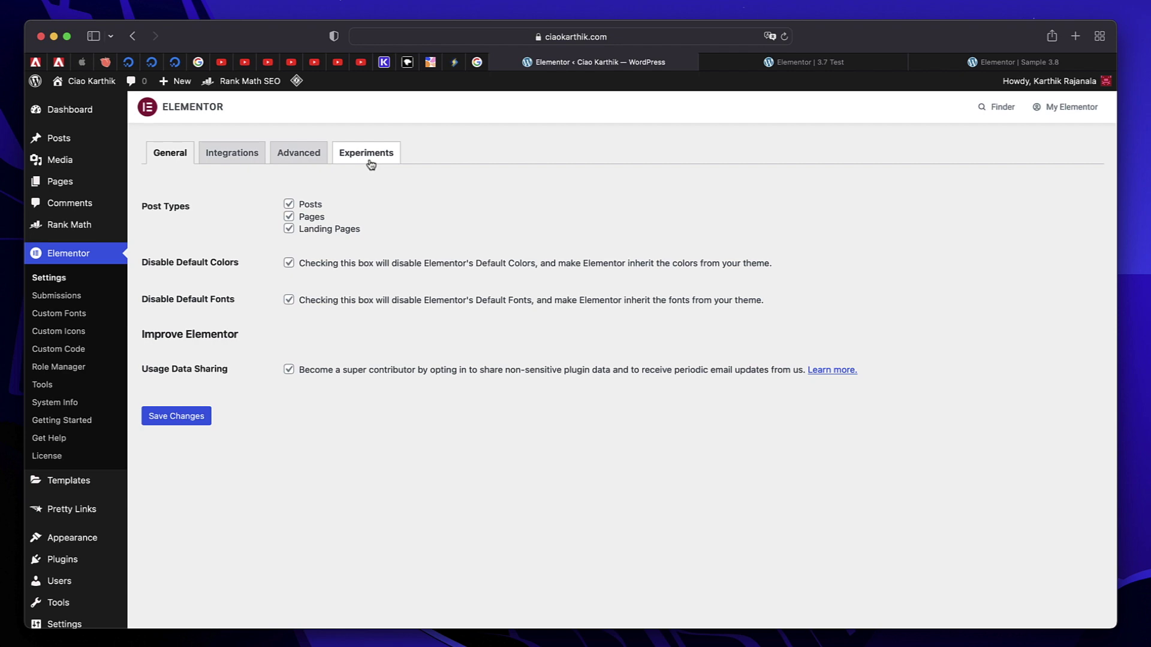
On the Experiments tab, keep the Flexbox Container experiment set to Active.
left_click(371, 161)
scroll(291, 389, "down", 5)
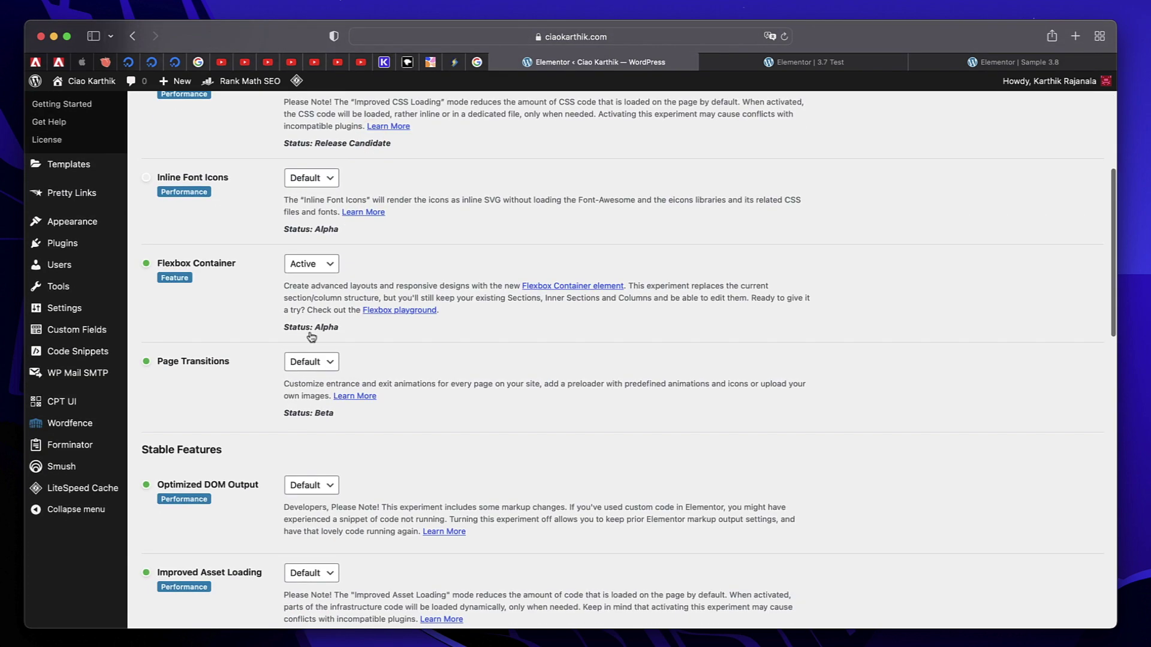
left_click(320, 273)
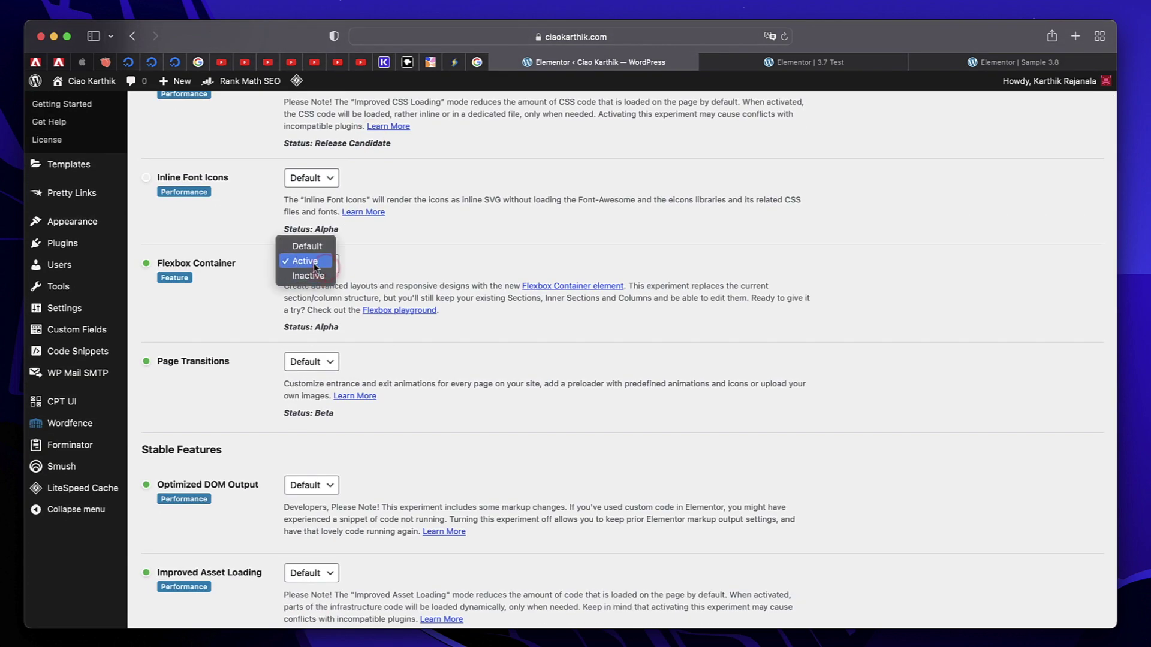
left_click(441, 254)
scroll(439, 250, "down", 20)
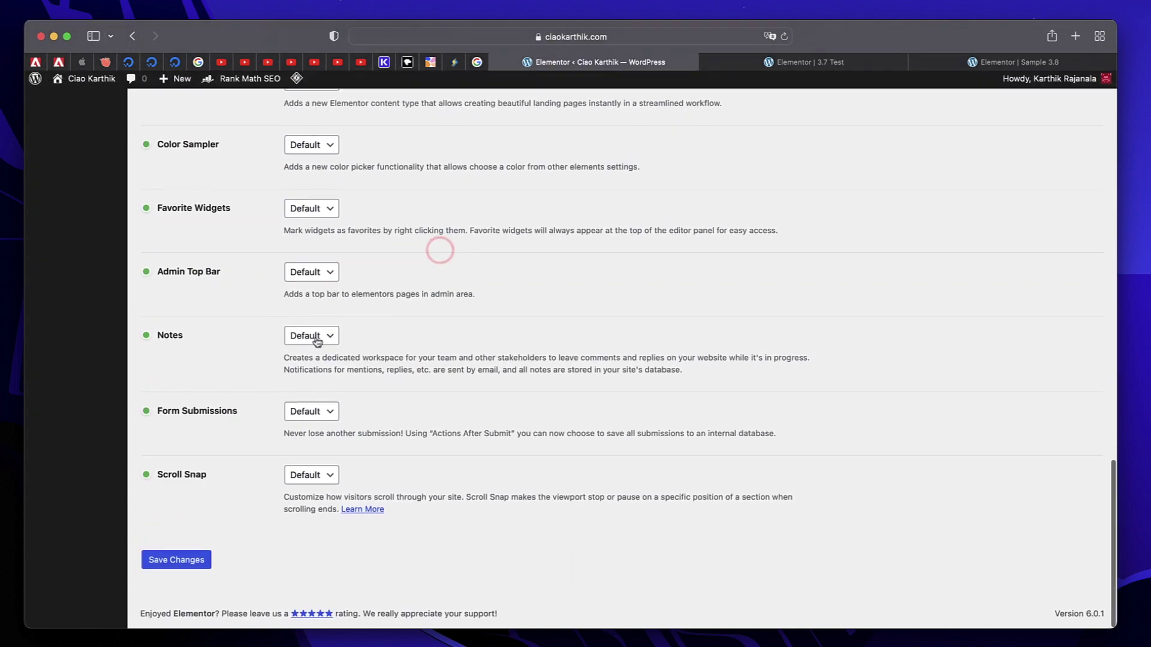
mouse_move(298, 82)
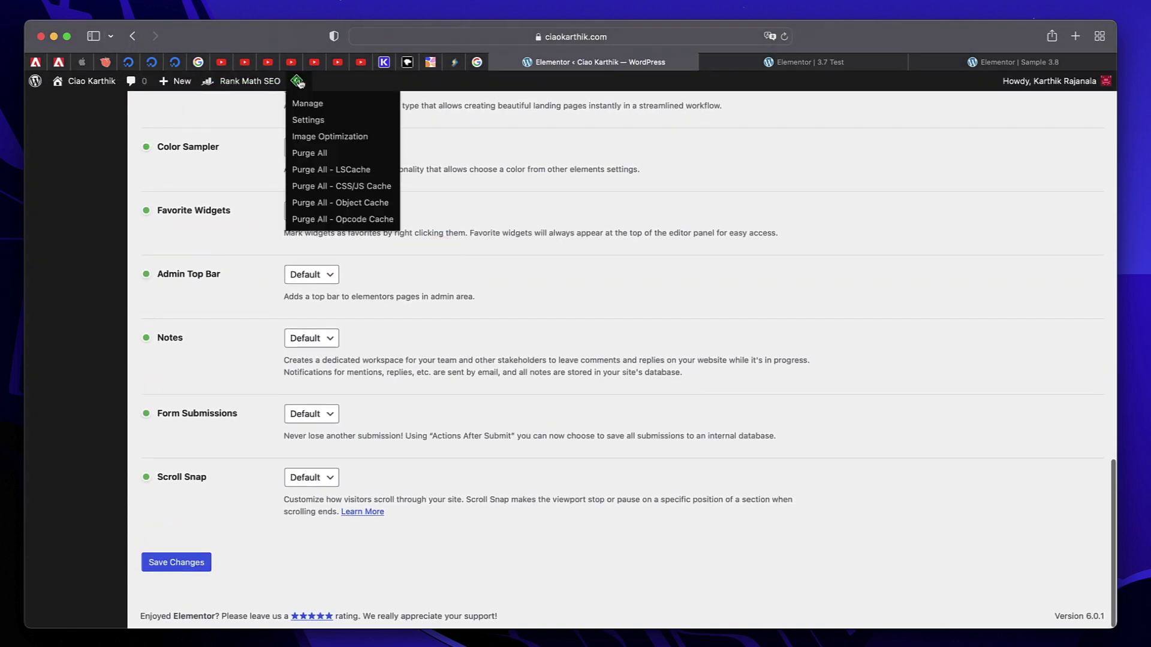
scroll(574, 227, "up", 20)
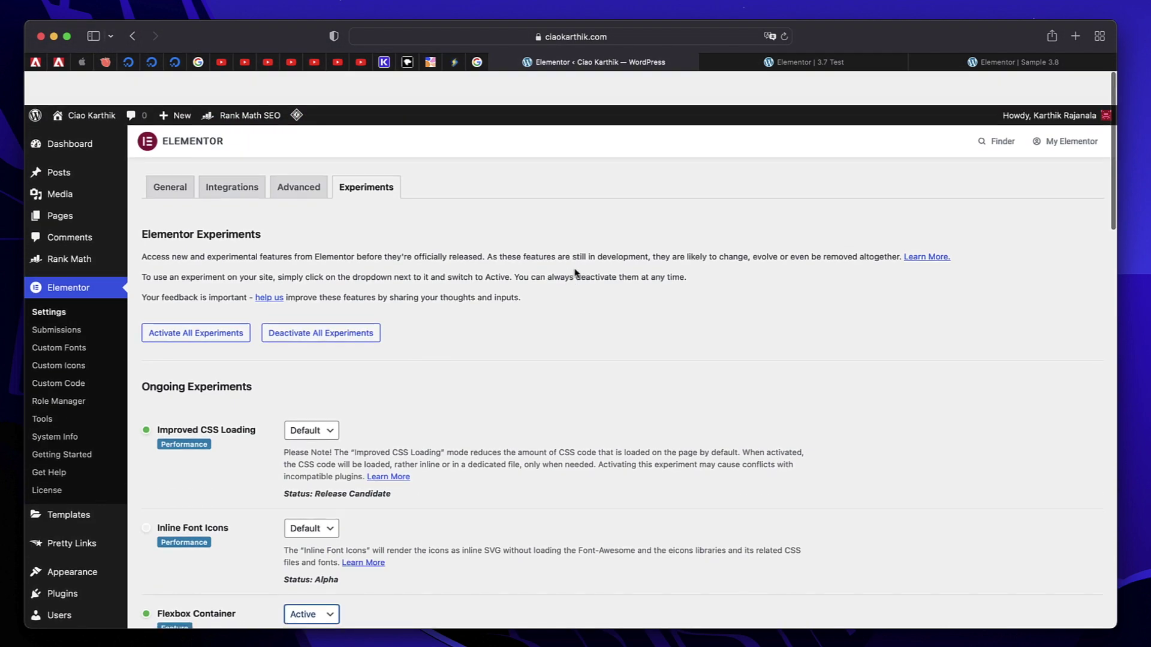
Copy the container holding the rotated Sleek Home Design and Ancient Villa images.
left_click(825, 64)
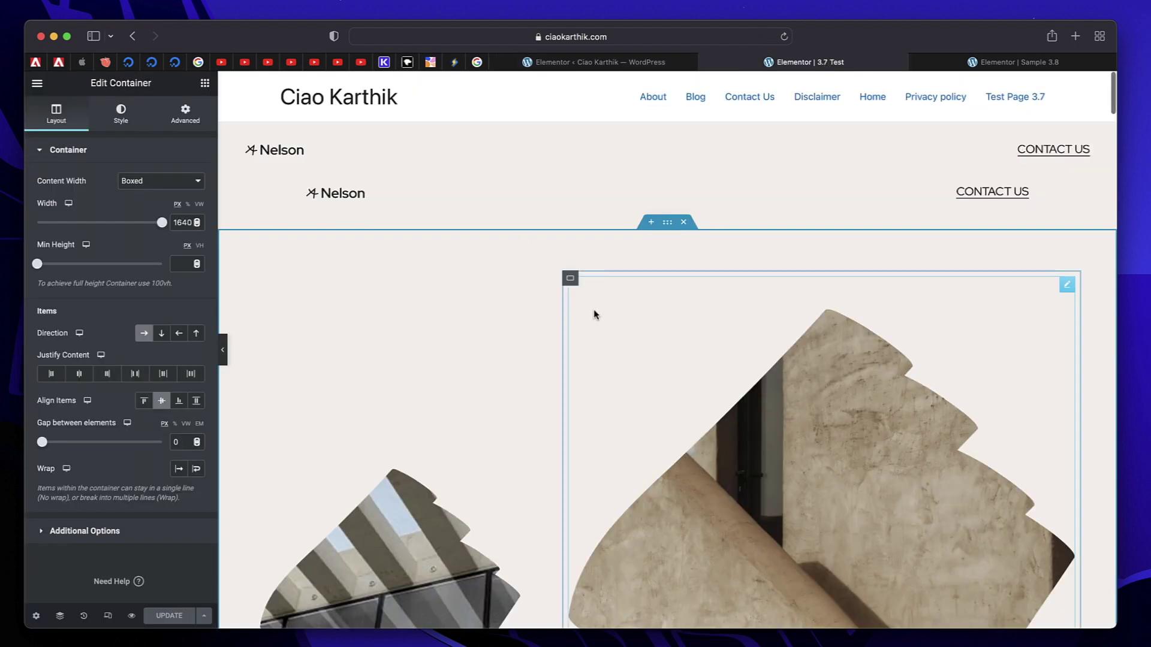
scroll(593, 309, "down", 5)
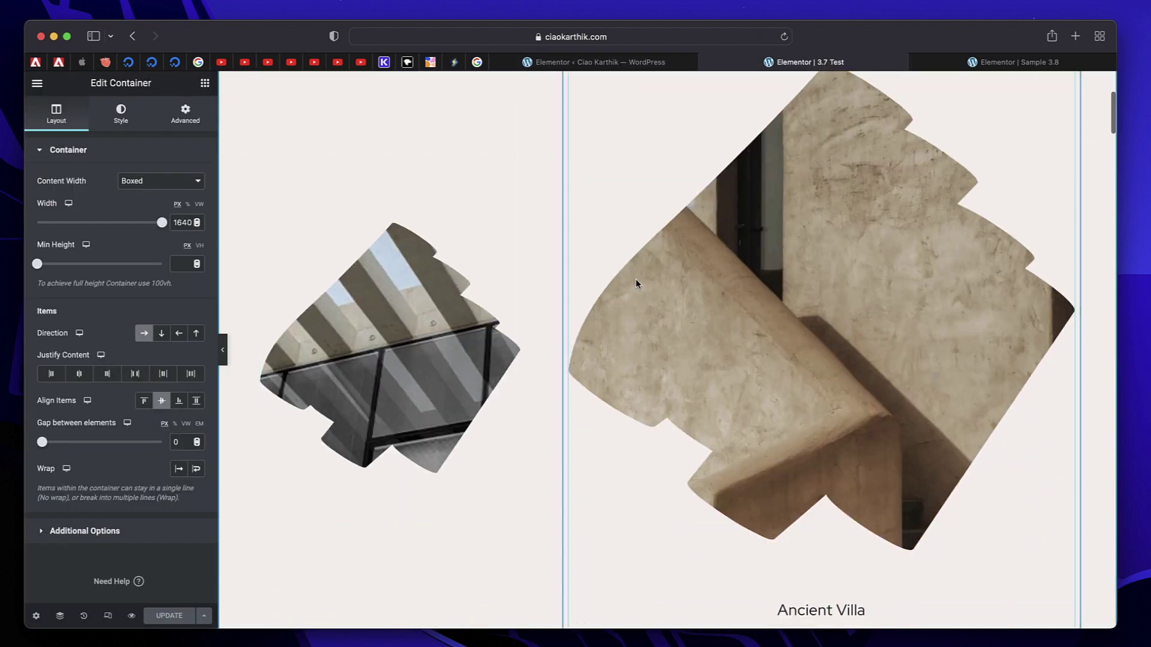
scroll(421, 259, "up", 5)
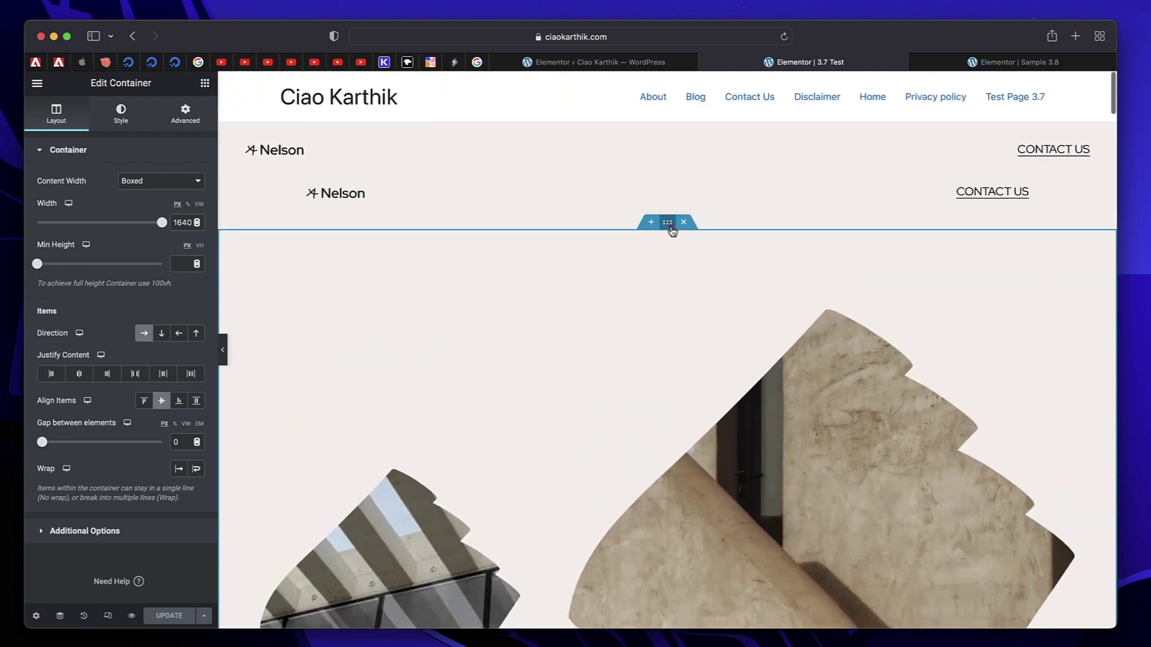
right_click(671, 226)
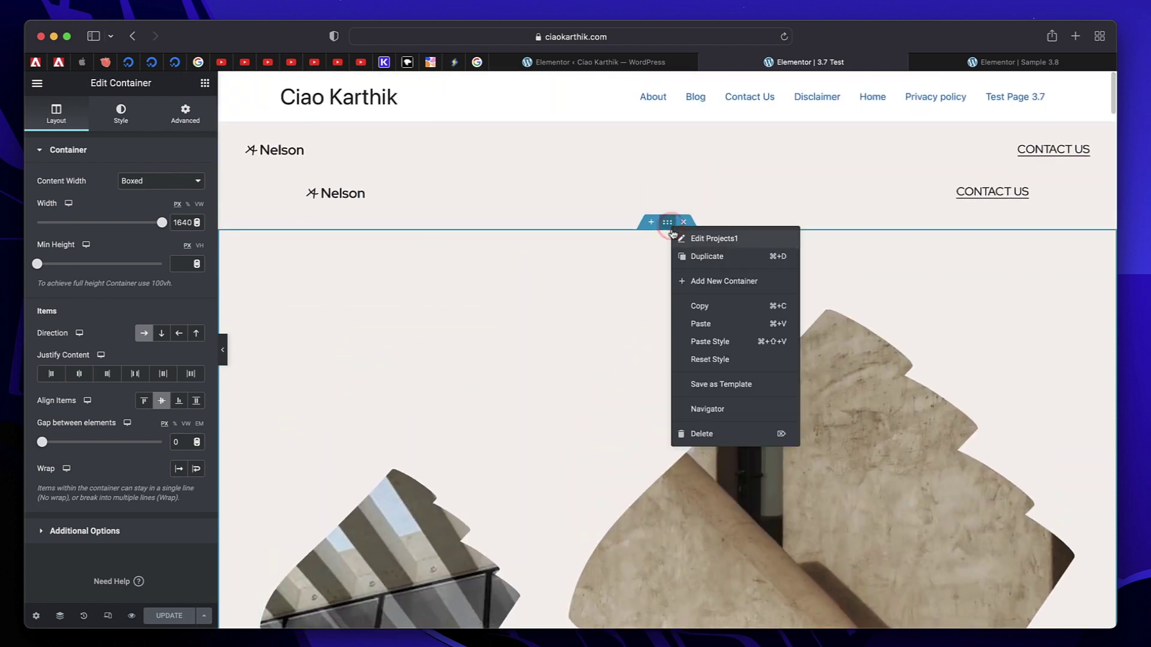
left_click(699, 311)
scroll(635, 352, "down", 10)
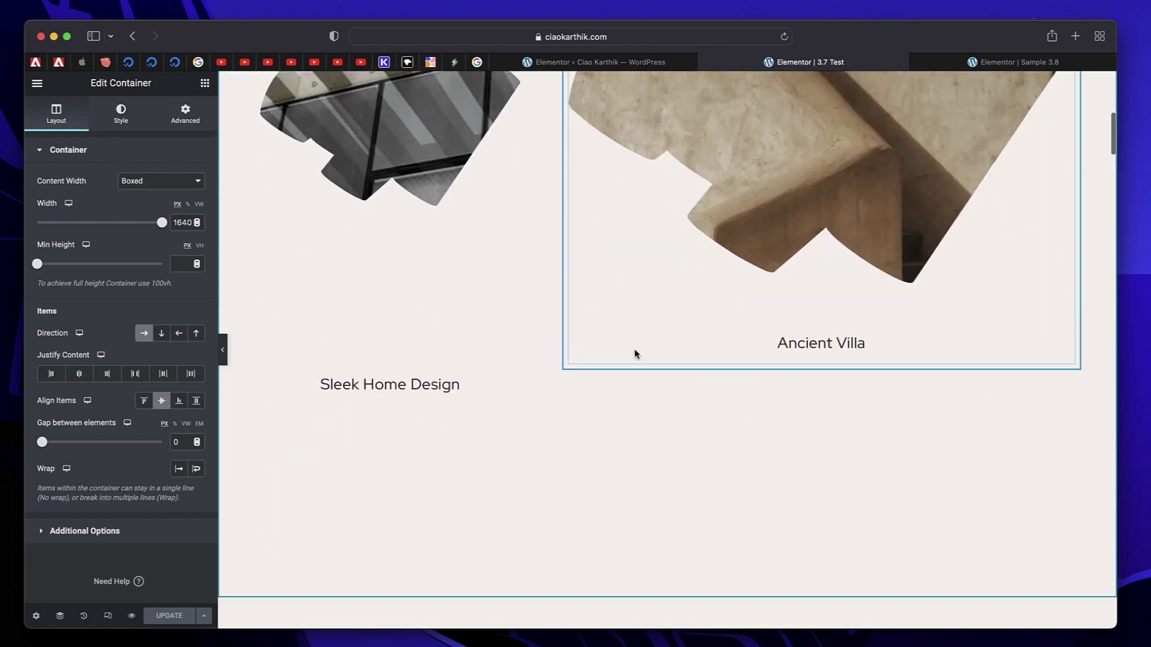
scroll(636, 353, "up", 6)
scroll(635, 345, "up", 4)
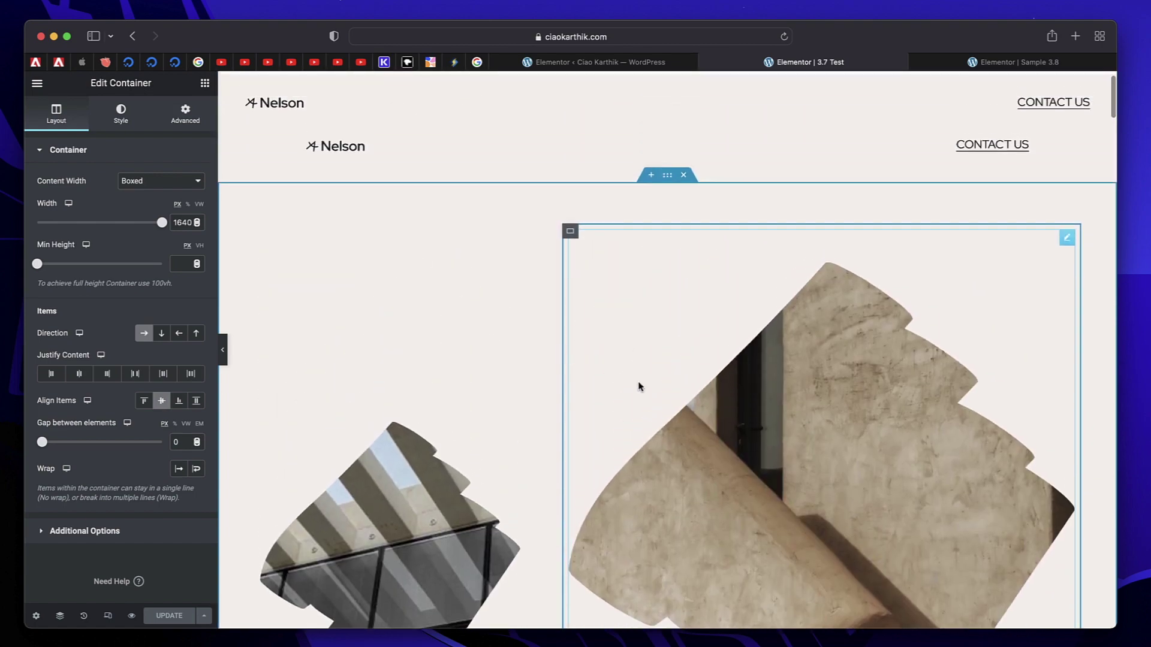
scroll(639, 387, "down", 3)
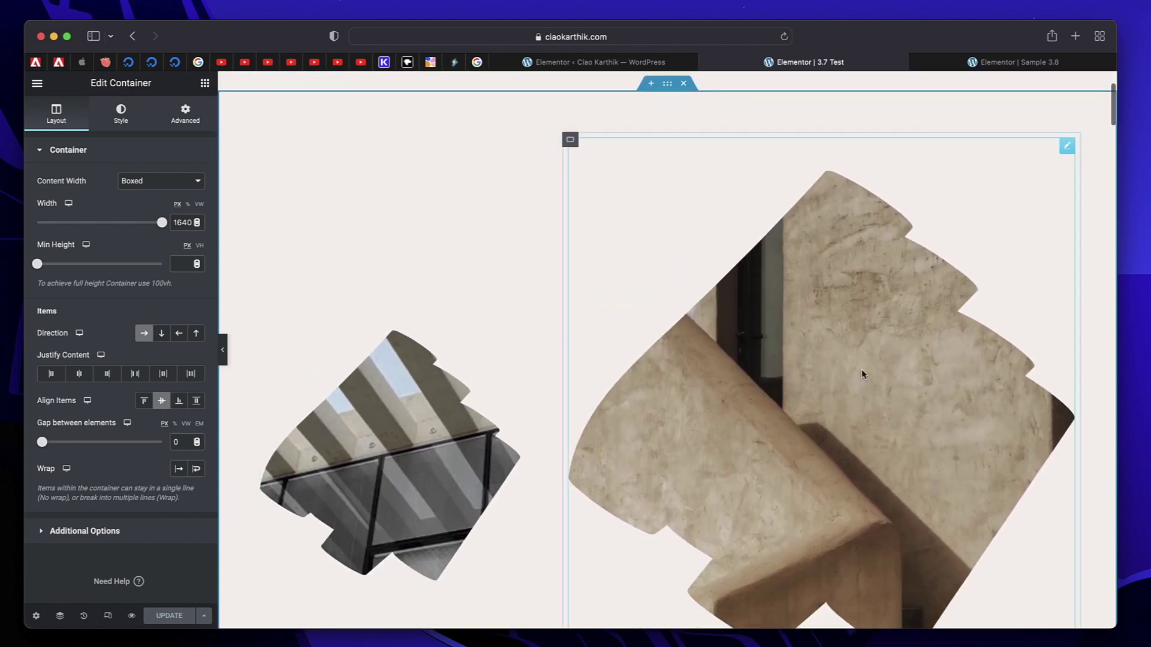
scroll(511, 385, "down", 12)
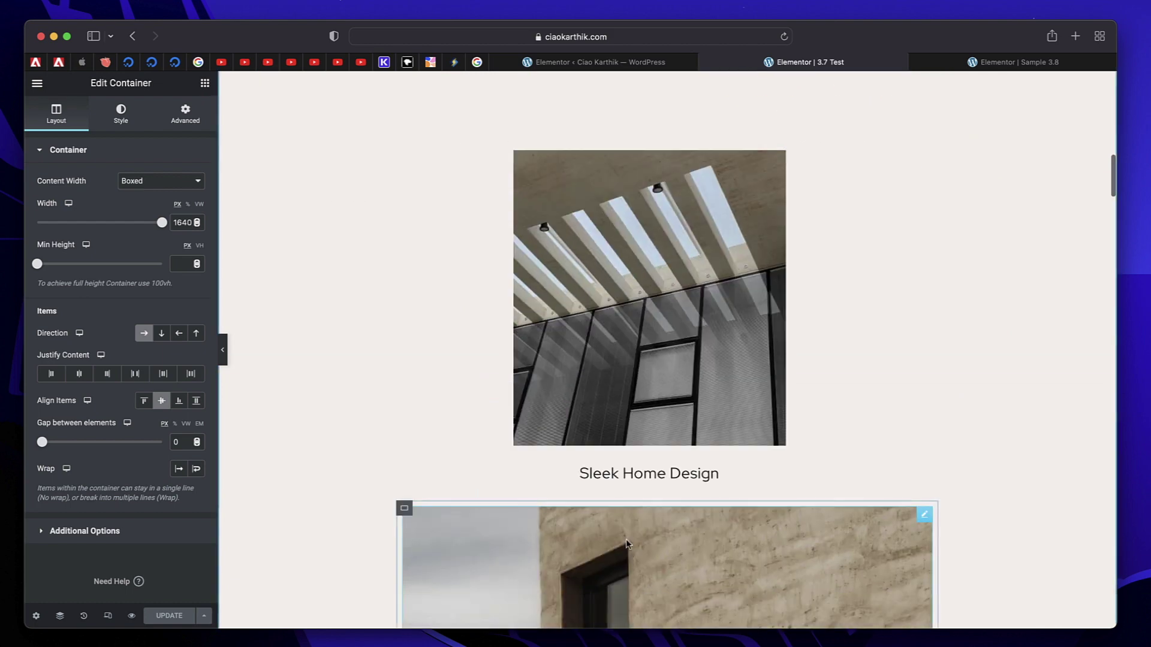
scroll(627, 454, "up", 3)
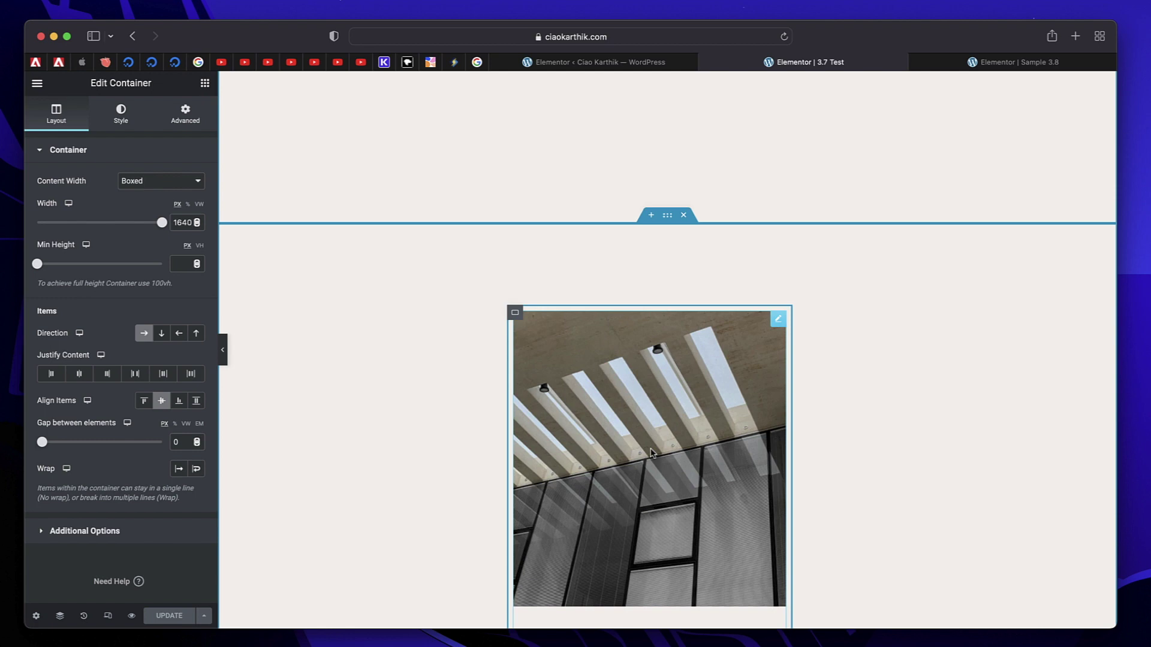
Paste the copied container's style onto the lower stacked-image container.
right_click(667, 220)
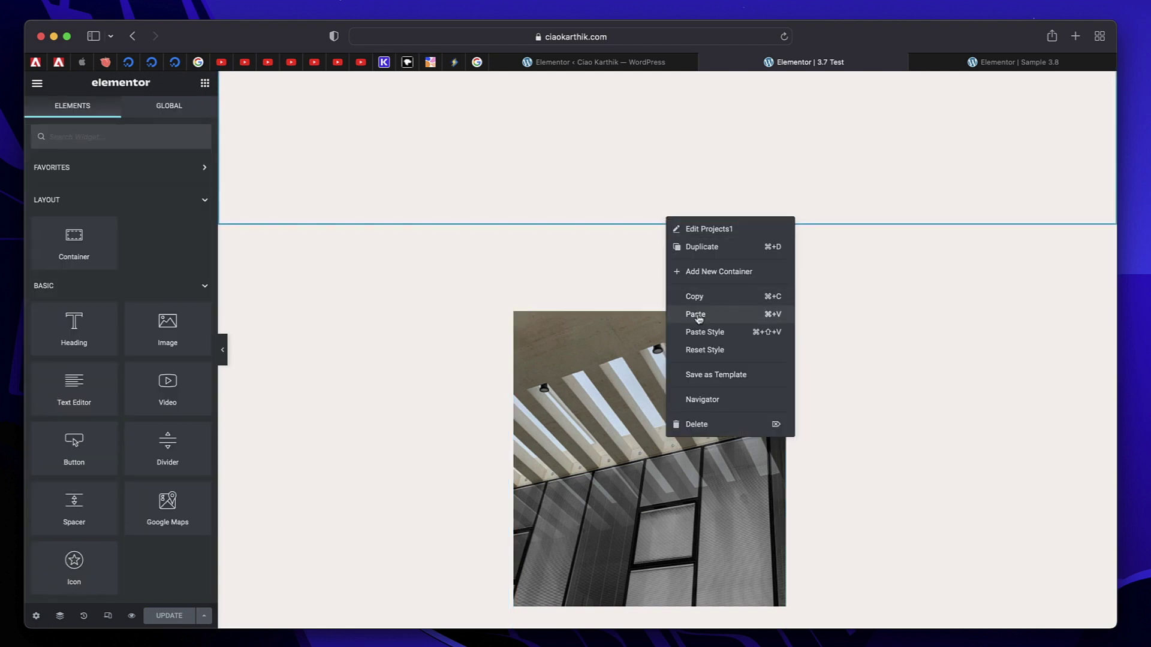
left_click(713, 341)
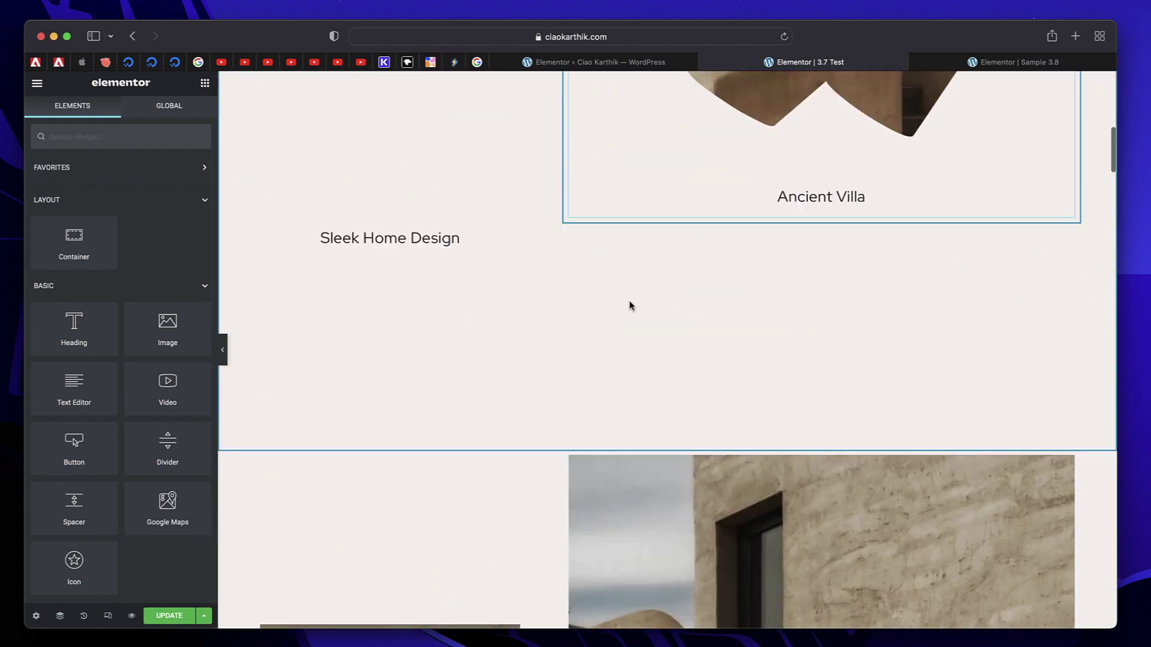
scroll(629, 305, "down", 1)
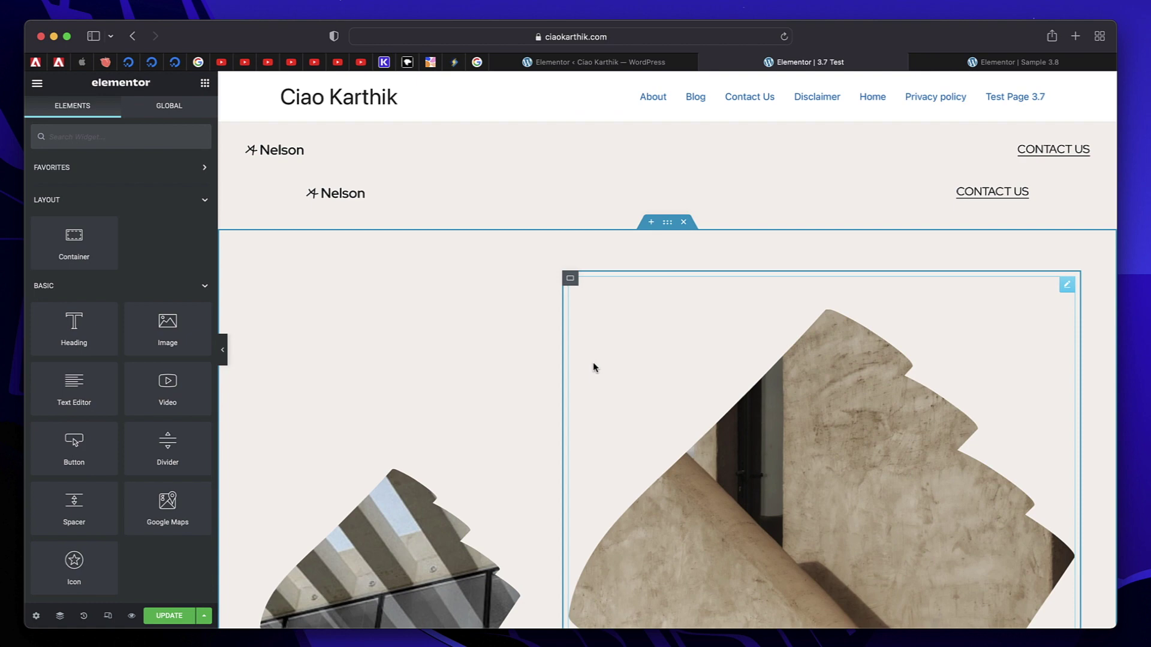
right_click(668, 225)
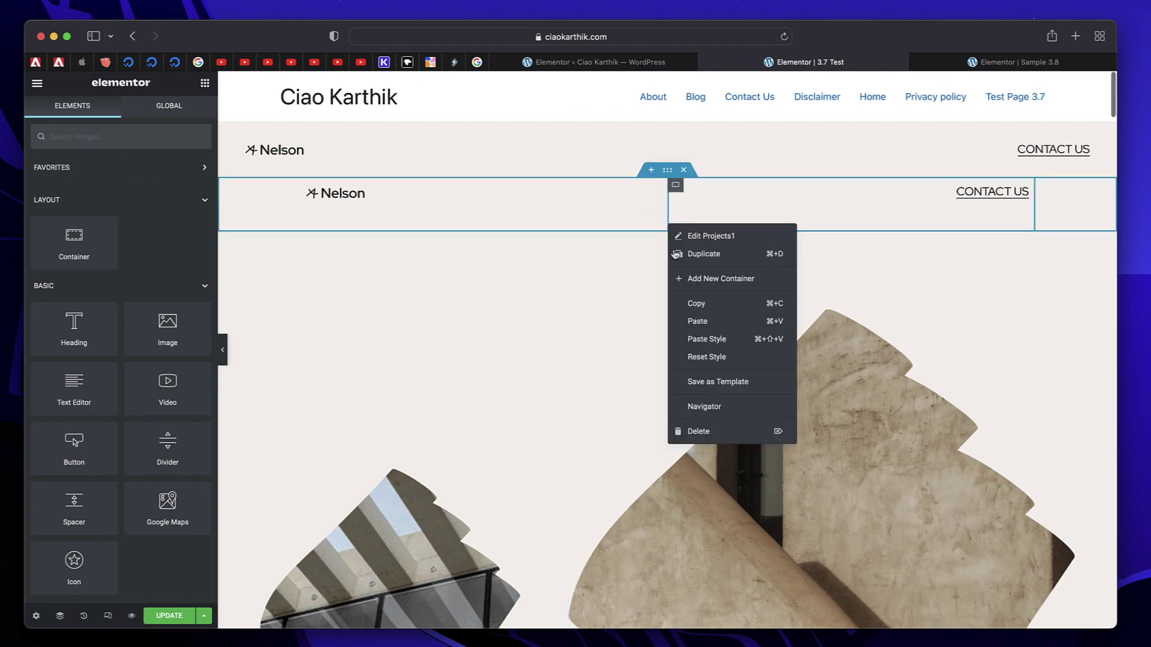
scroll(540, 300, "down", 5)
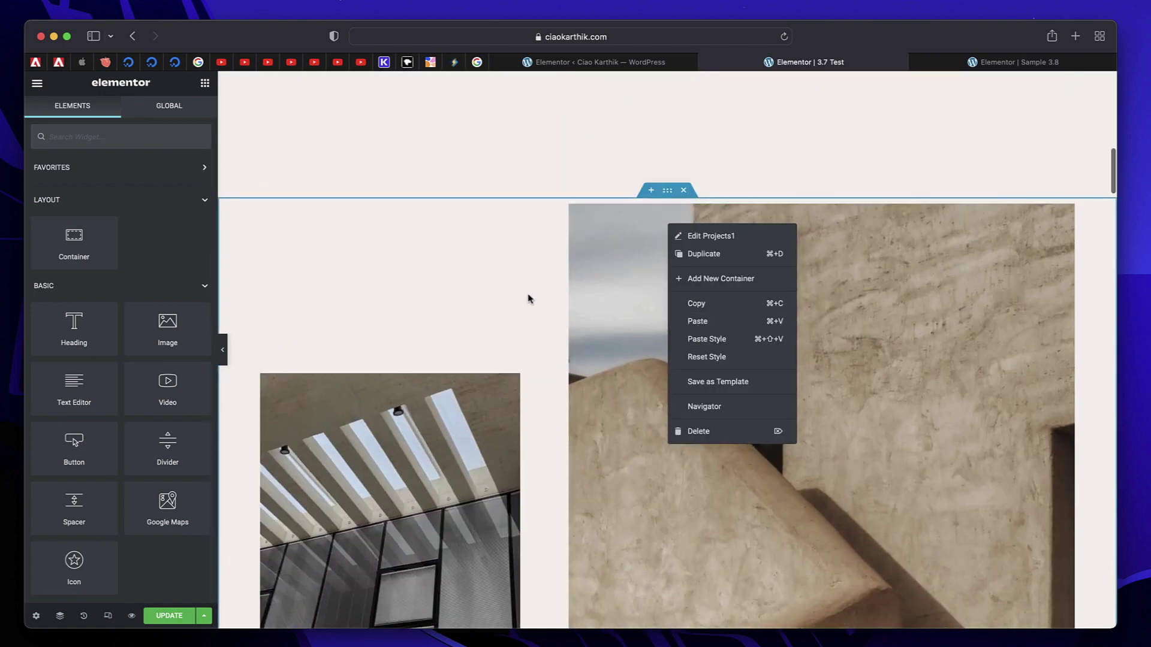
left_click(528, 298)
right_click(672, 197)
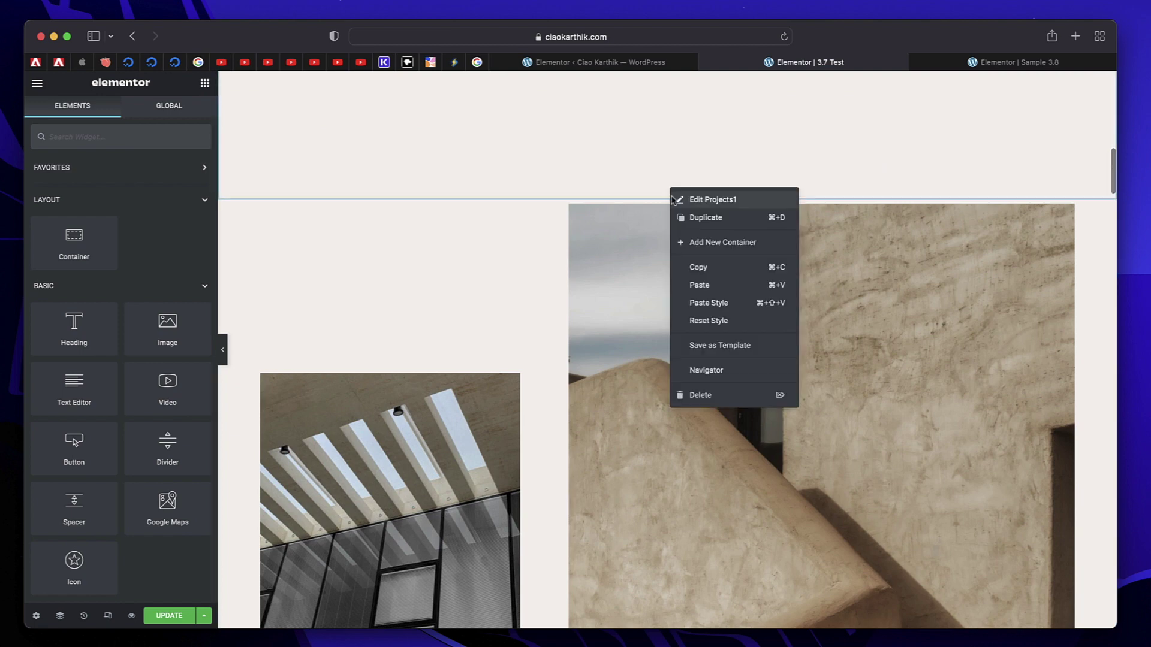
left_click(761, 323)
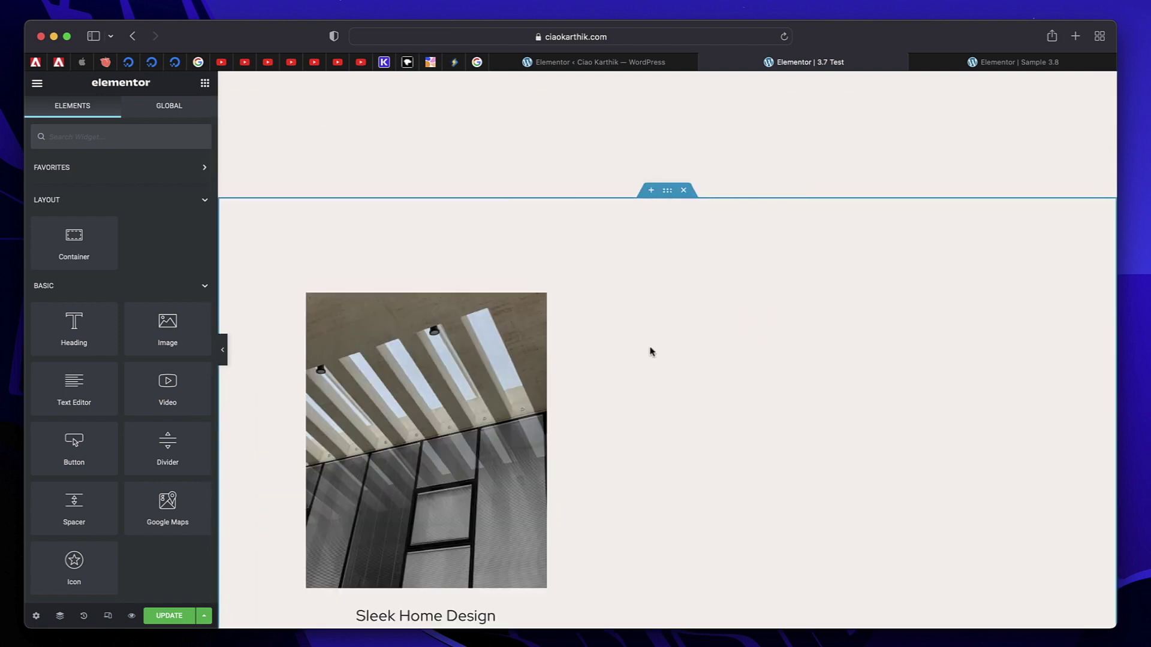
key("ctrl+z")
key("ctrl+z")
scroll(659, 359, "up", 5)
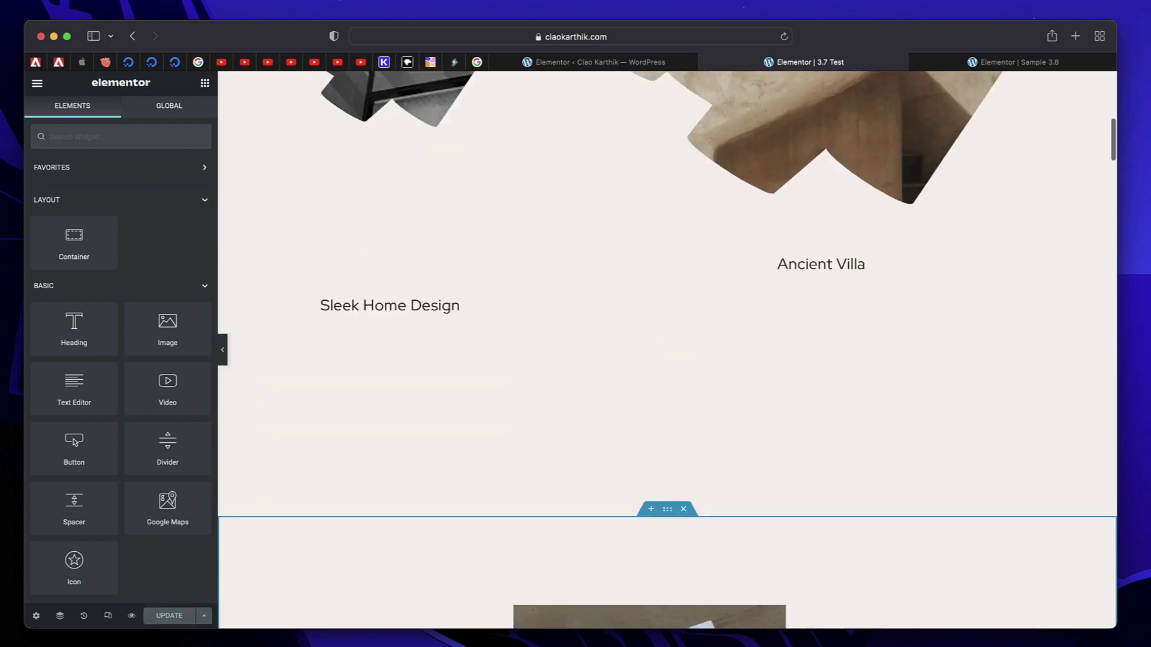
scroll(659, 359, "up", 10)
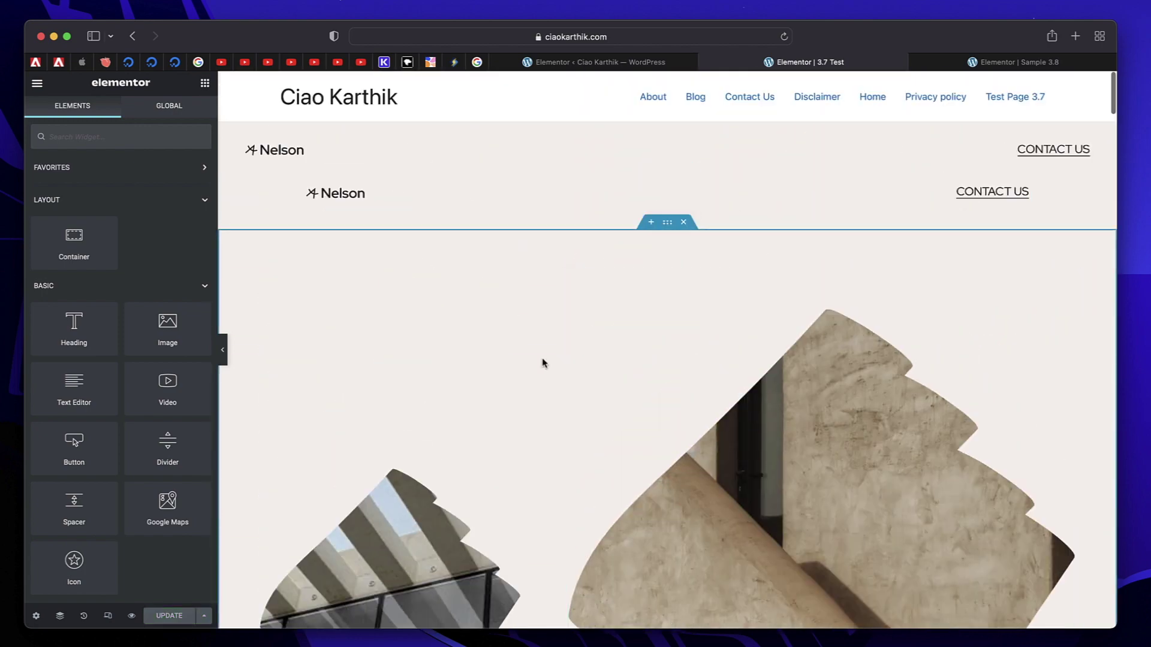
scroll(543, 363, "down", 8)
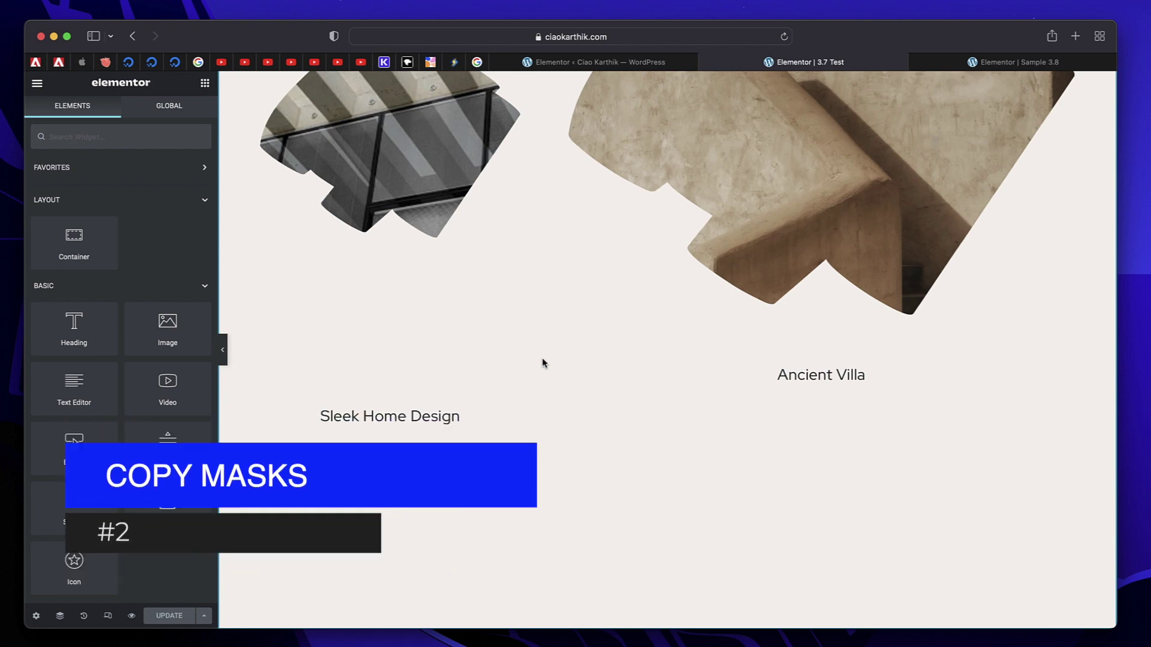
Set the left Sleek Home Design image's Advanced mask shape to Circle.
scroll(543, 363, "up", 4)
scroll(543, 362, "up", 1)
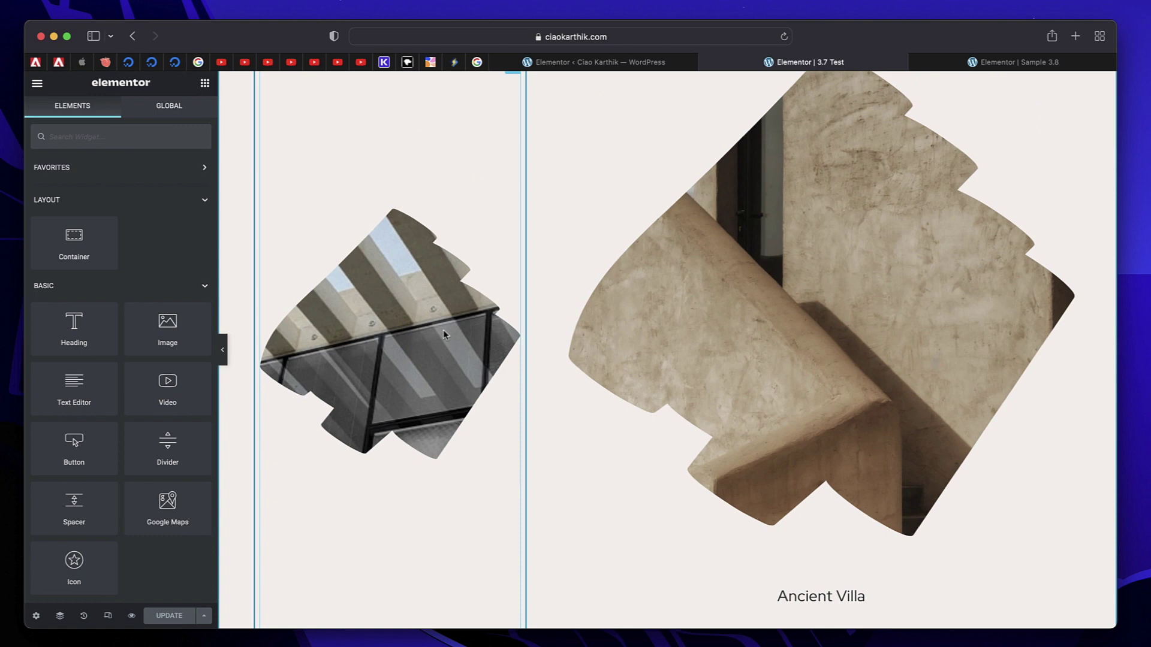
left_click(404, 303)
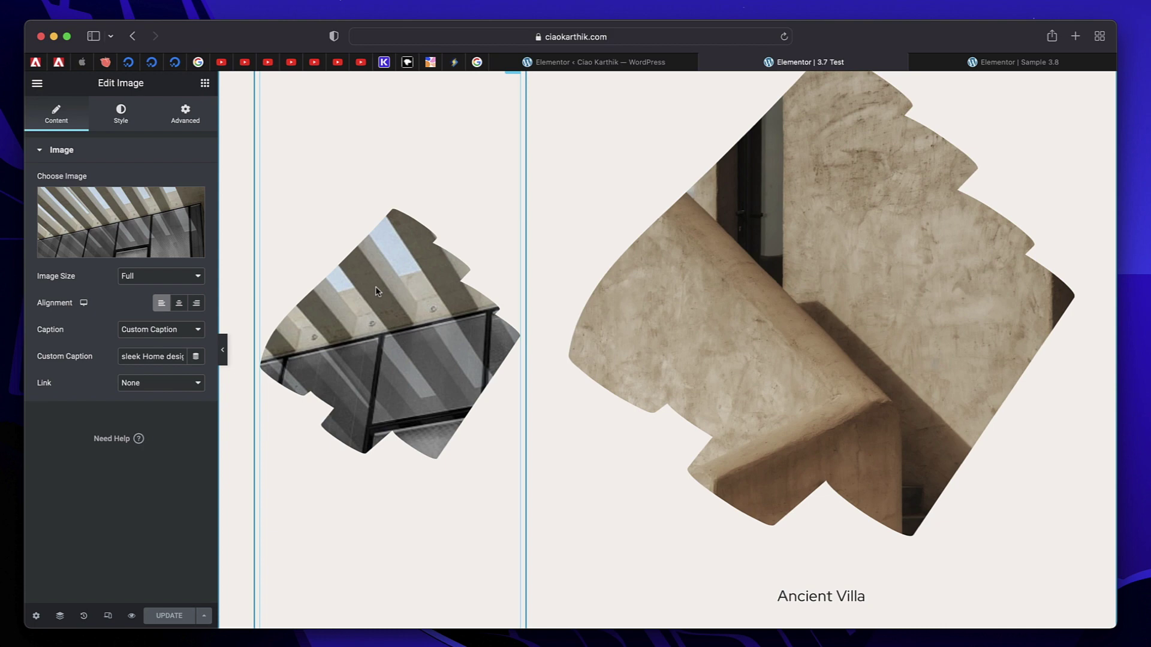
left_click(185, 114)
scroll(90, 330, "down", 5)
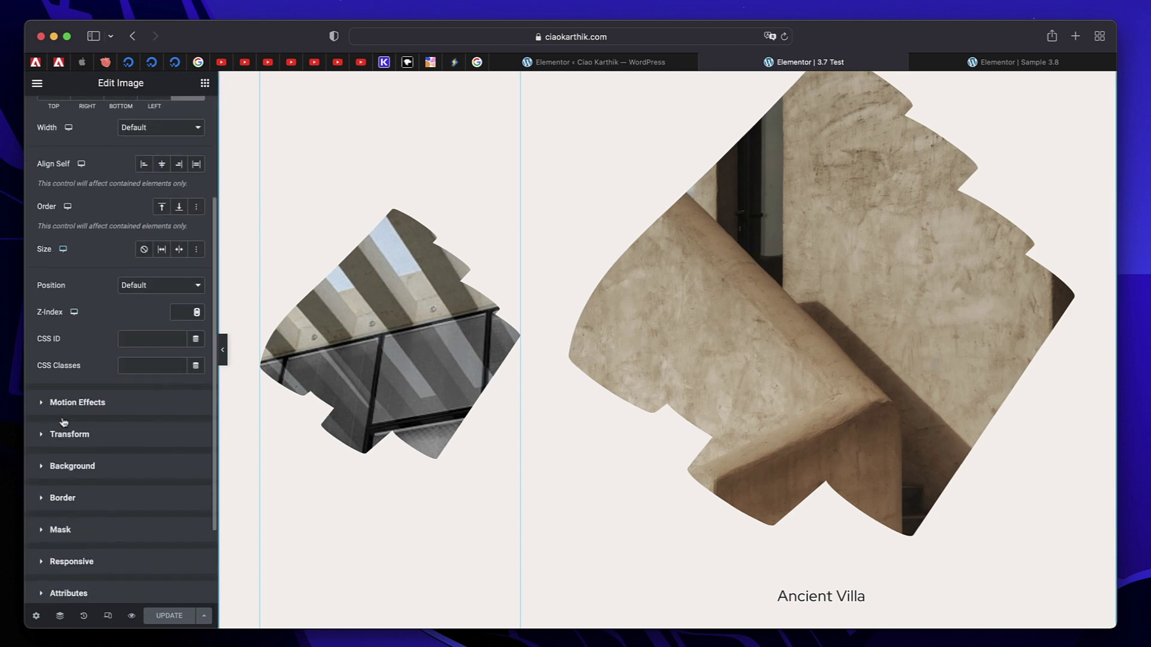
left_click(61, 530)
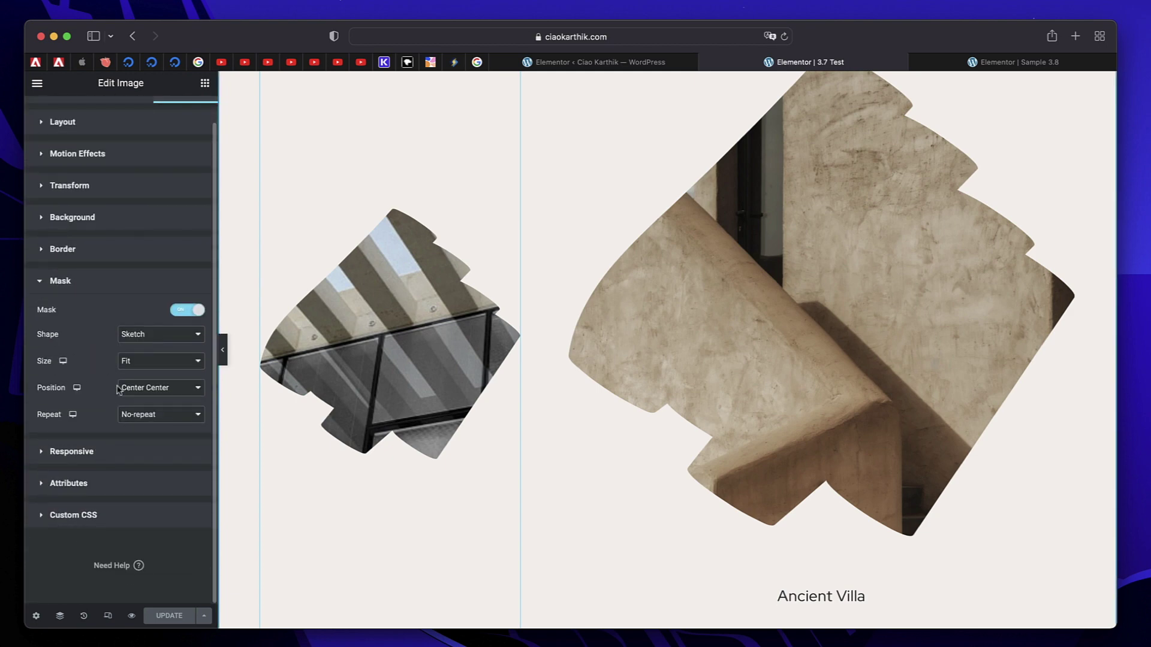
left_click(154, 341)
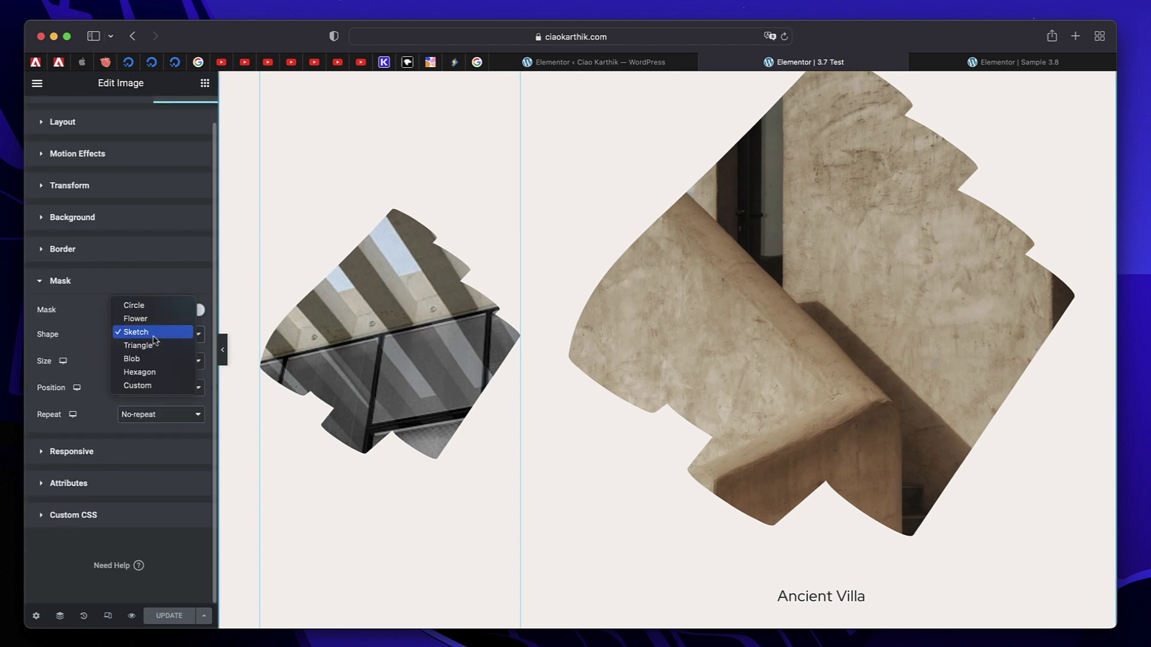
left_click(146, 306)
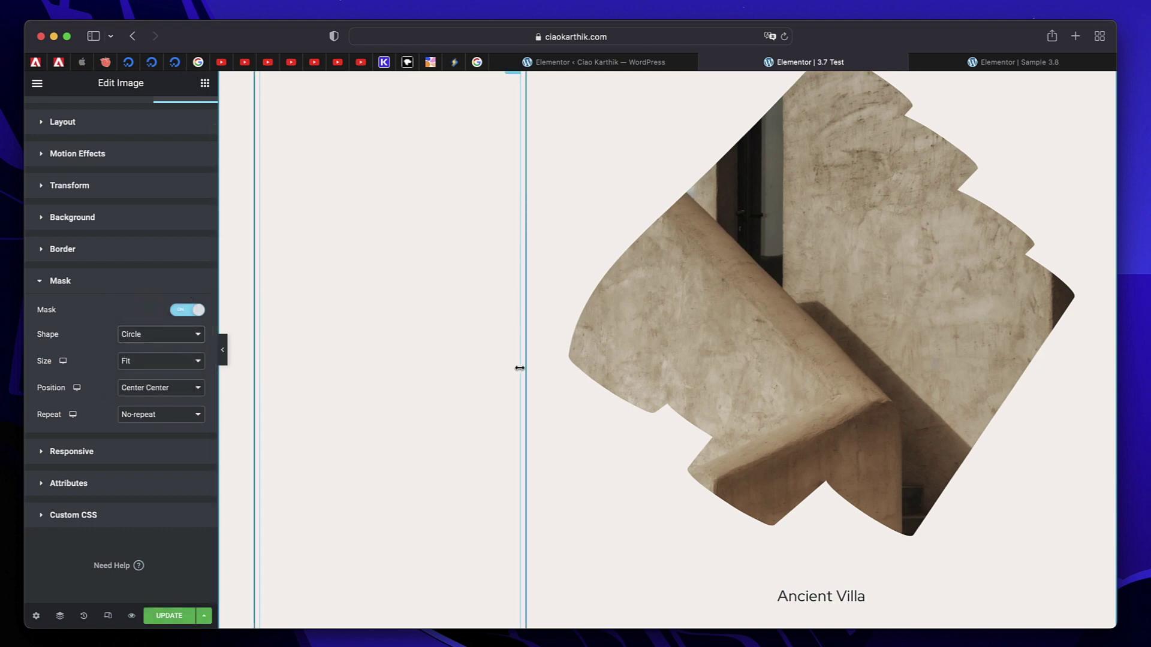
Copy the circle-masked image's style and paste it onto the Ancient Villa image.
right_click(392, 287)
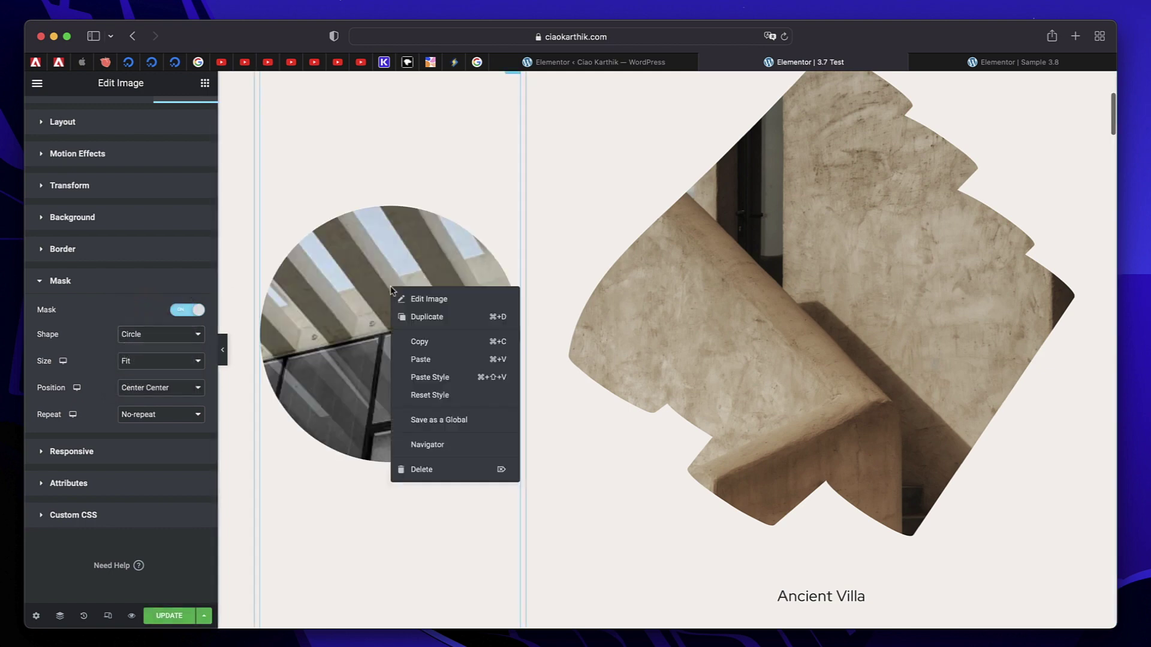
left_click(421, 343)
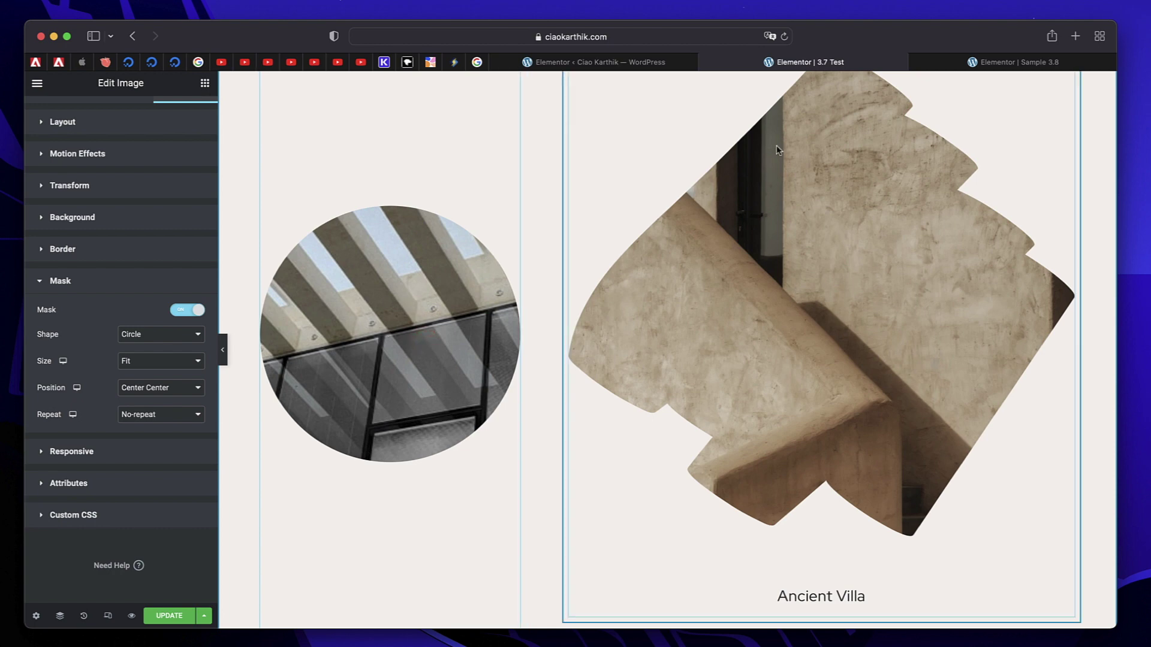
right_click(815, 220)
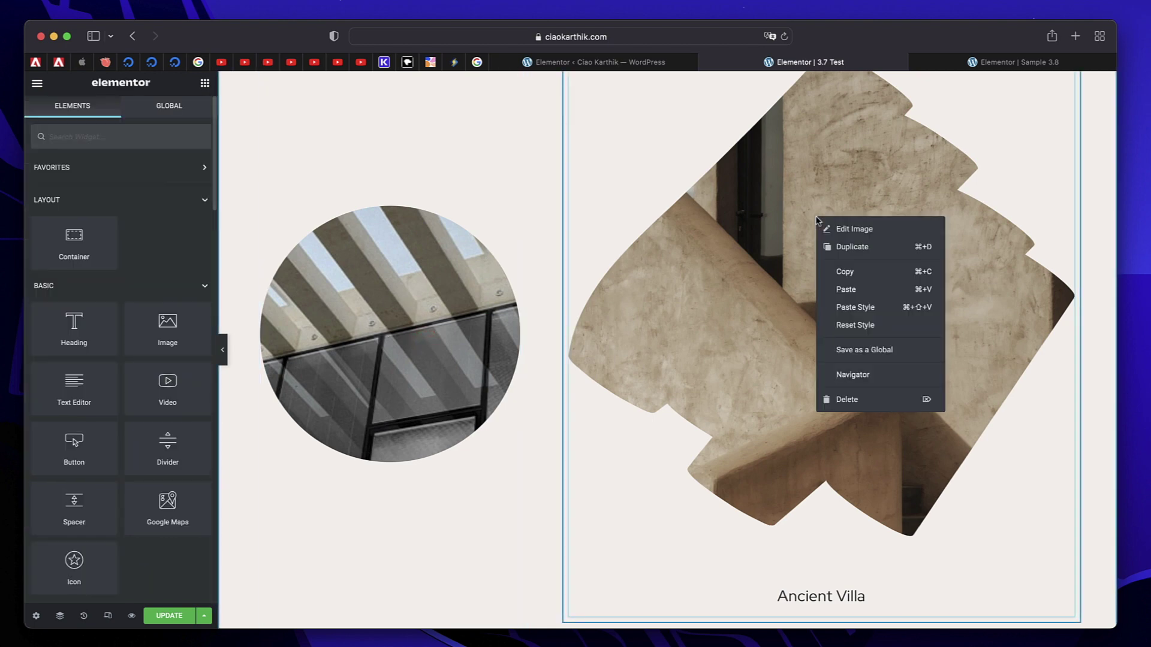
left_click(894, 314)
scroll(891, 308, "up", 3)
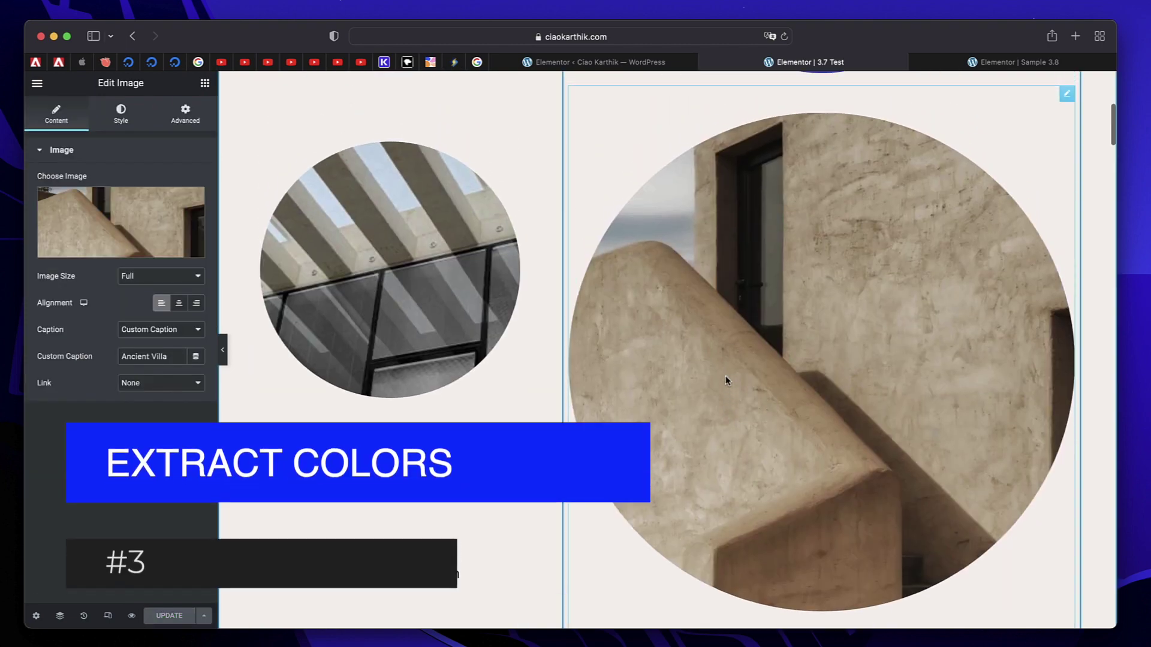
Open the Global Colors panel in Elementor's Site Settings.
scroll(668, 289, "down", 3)
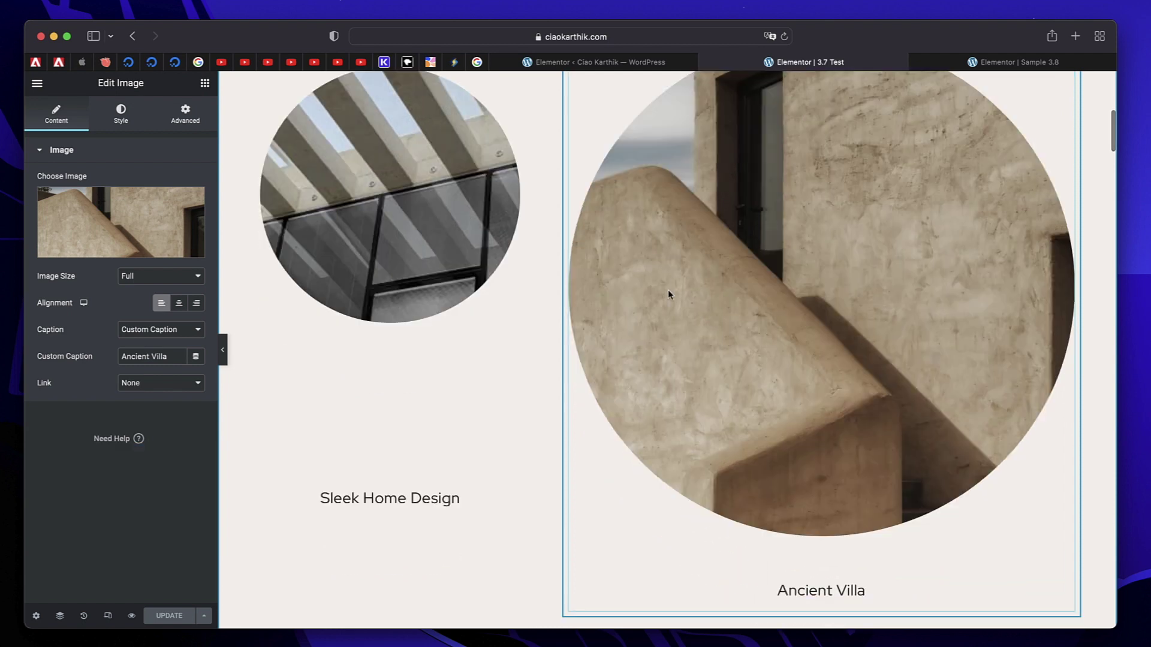
scroll(667, 289, "up", 3)
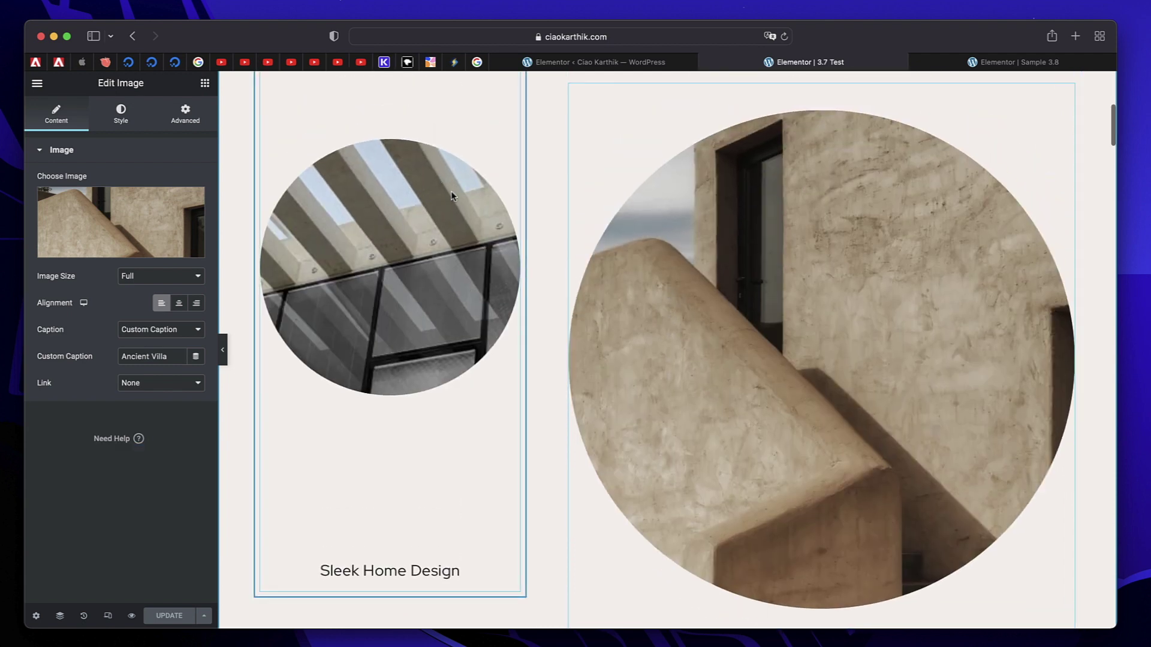
scroll(453, 196, "up", 2)
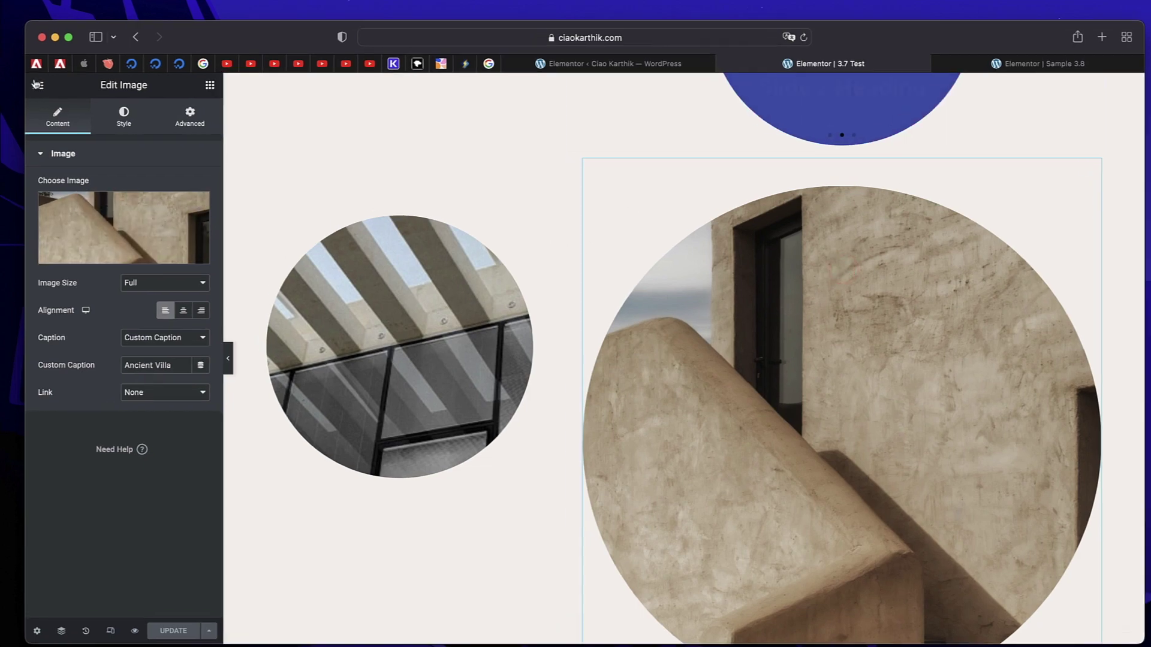
left_click(36, 83)
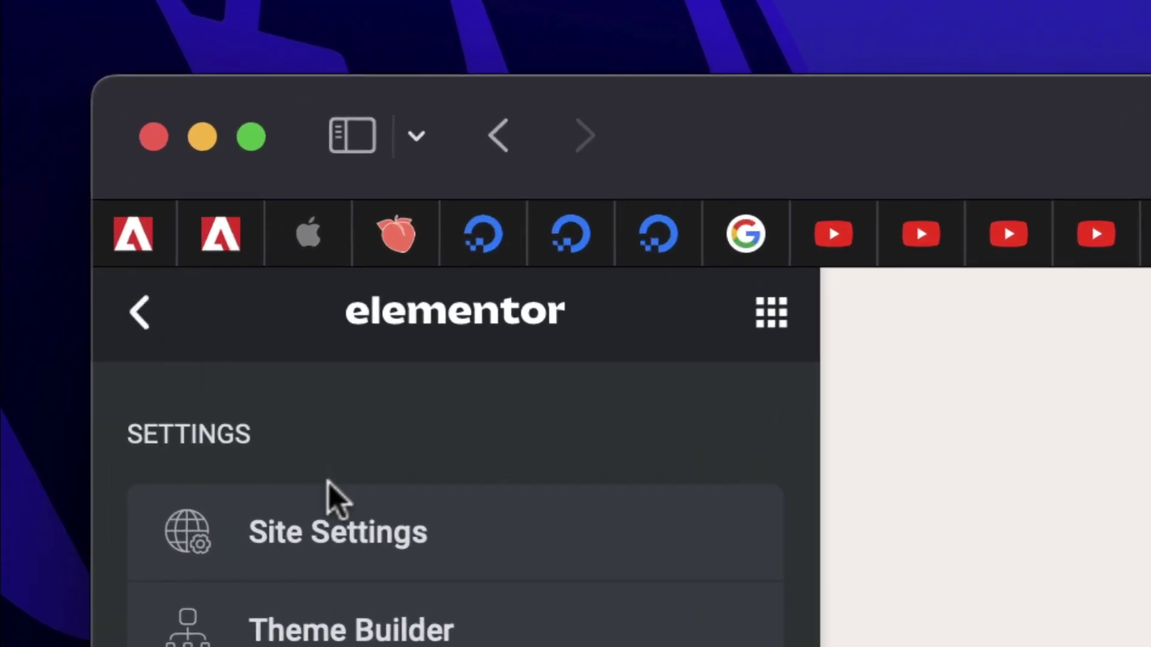
left_click(235, 378)
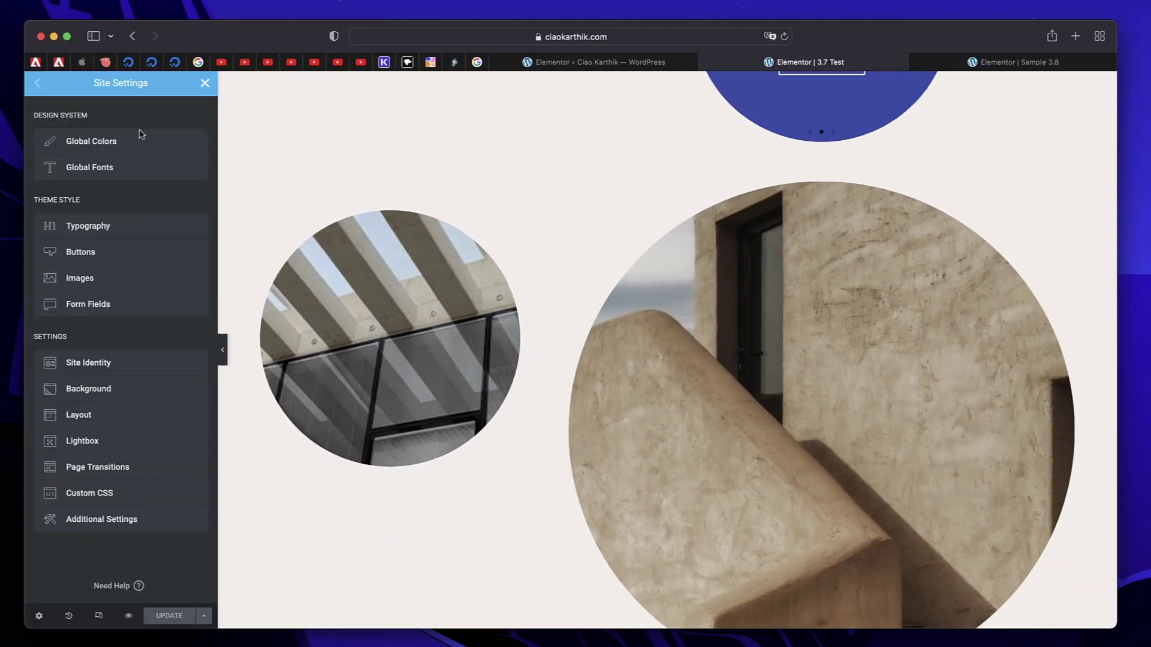
left_click(127, 140)
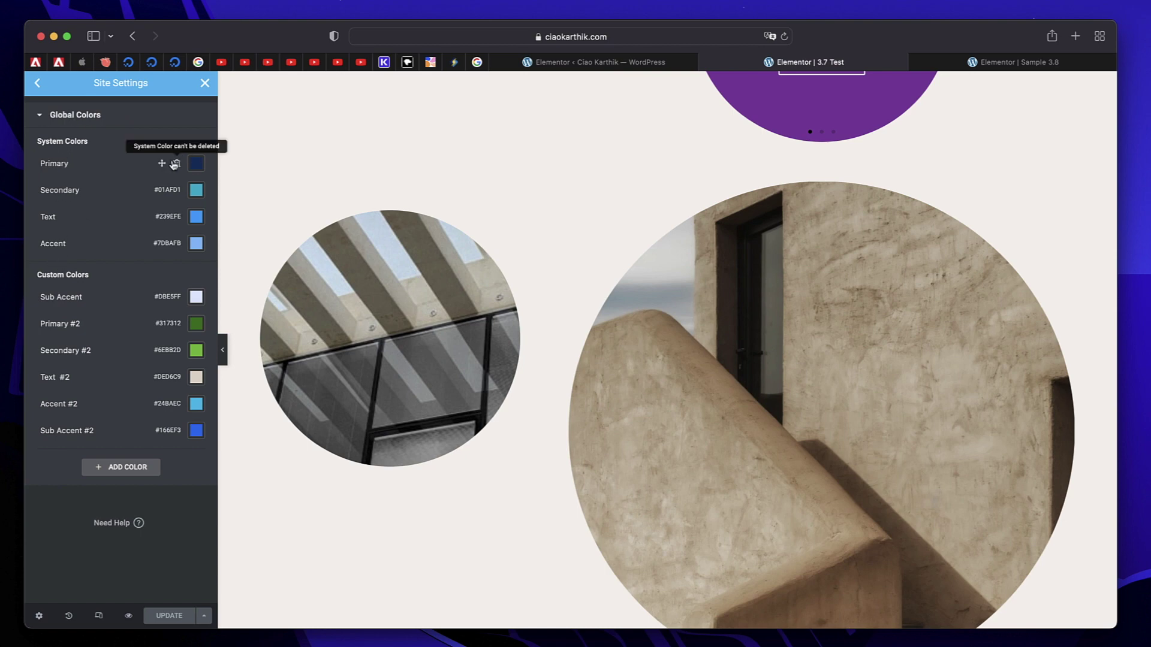
Set the Primary global colour to grey #C5C7C7 sampled from the page.
left_click(196, 164)
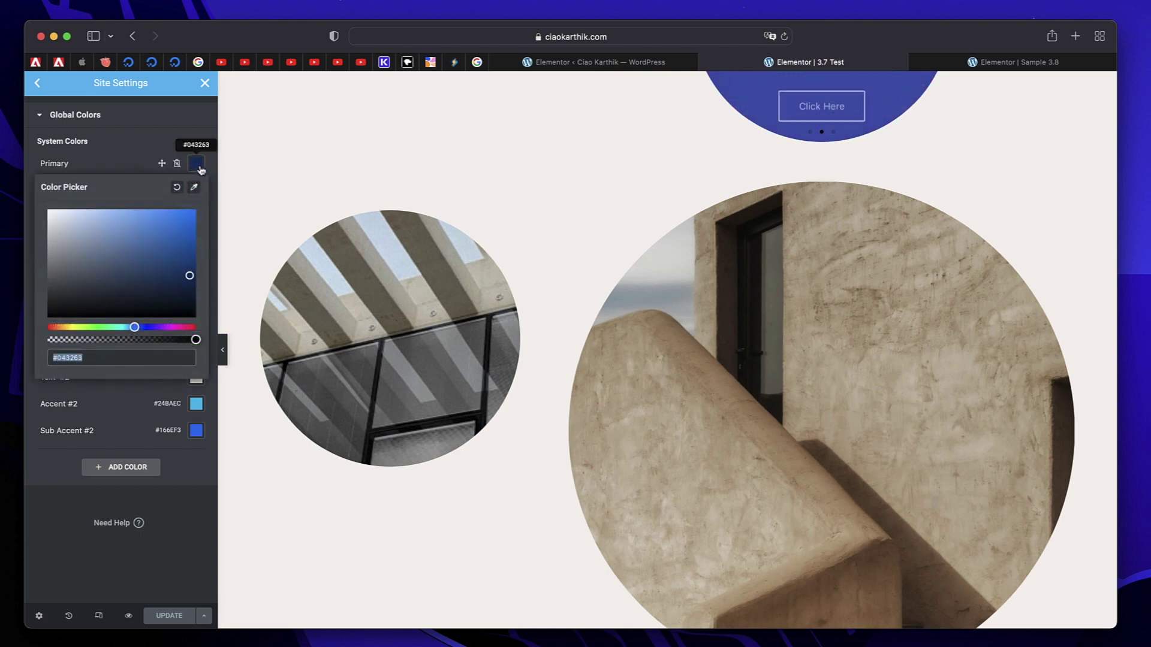
left_click(196, 189)
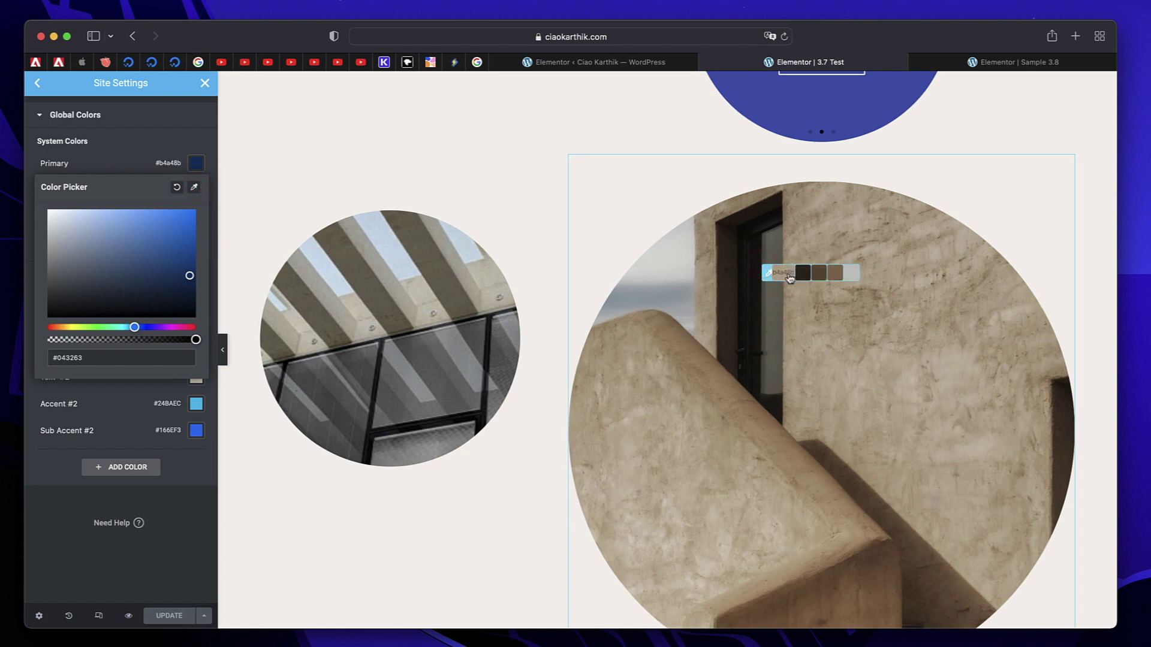
left_click(853, 274)
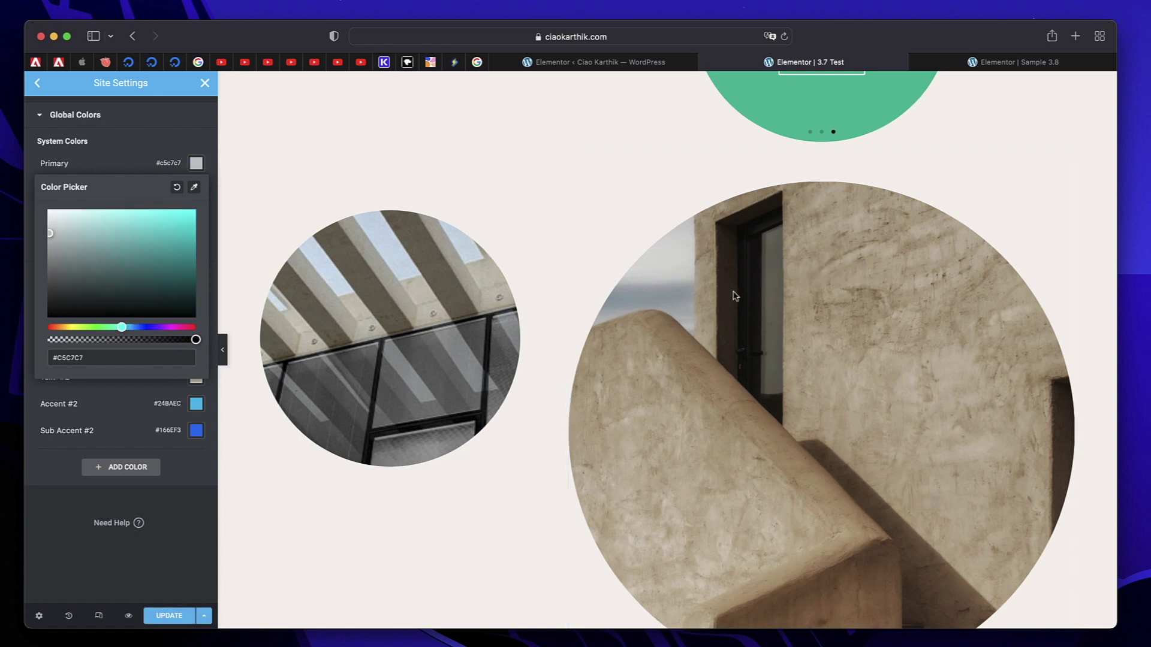
left_click(137, 163)
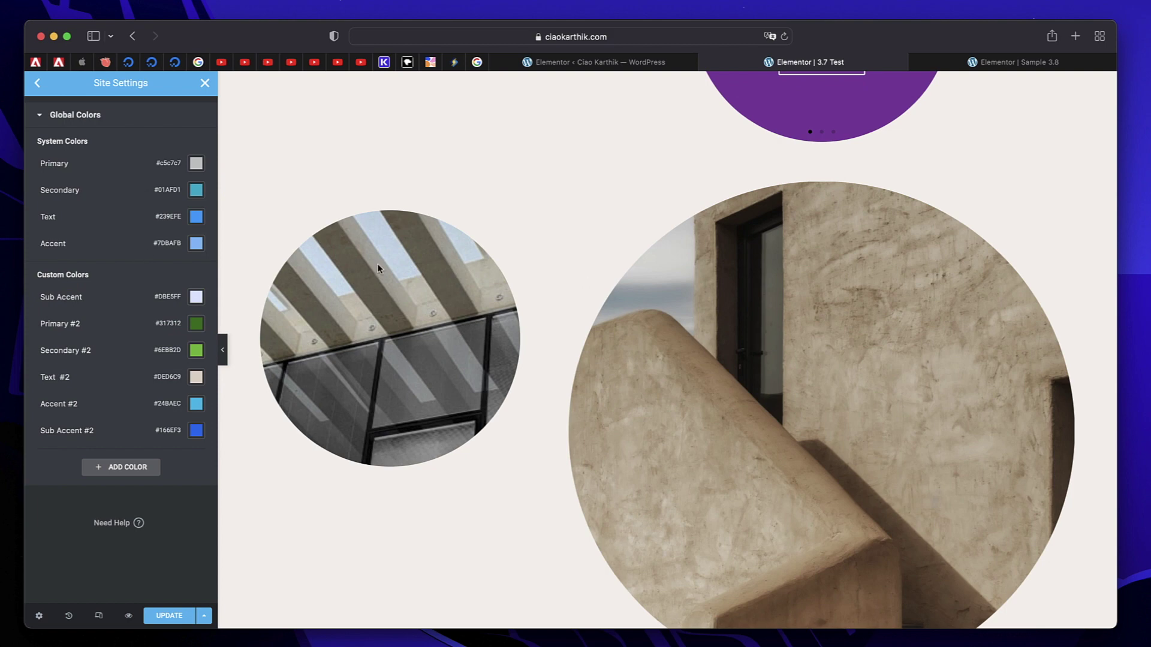
Sample beige #b9b6a8 from the building photo as the Secondary colour and save.
left_click(196, 190)
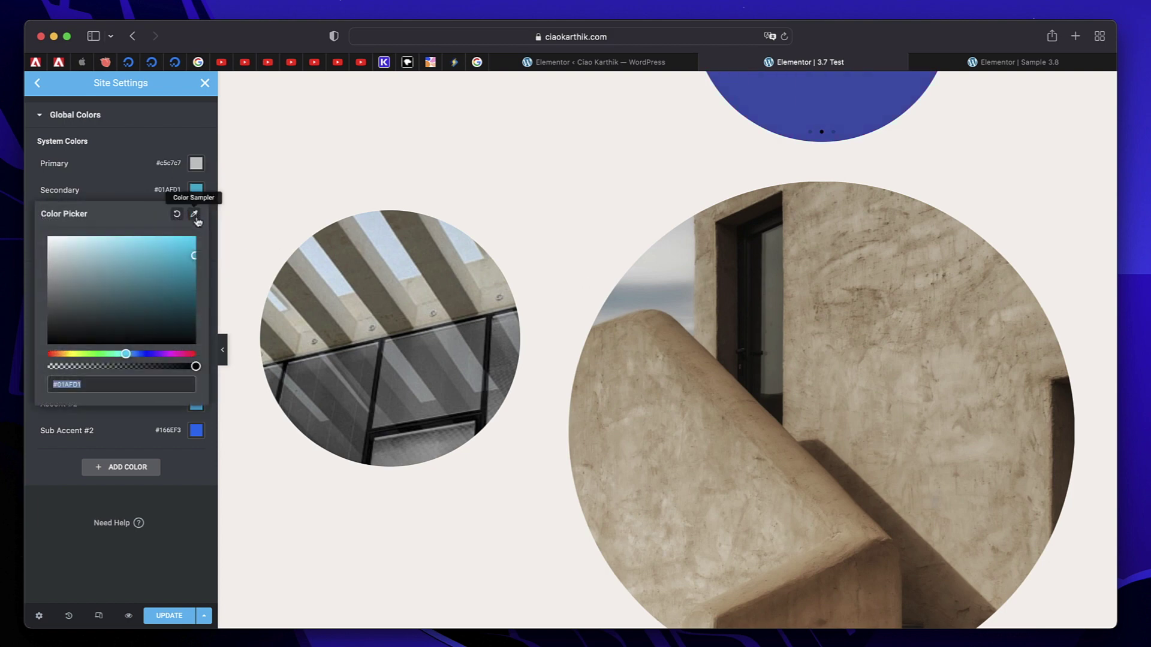
left_click(195, 215)
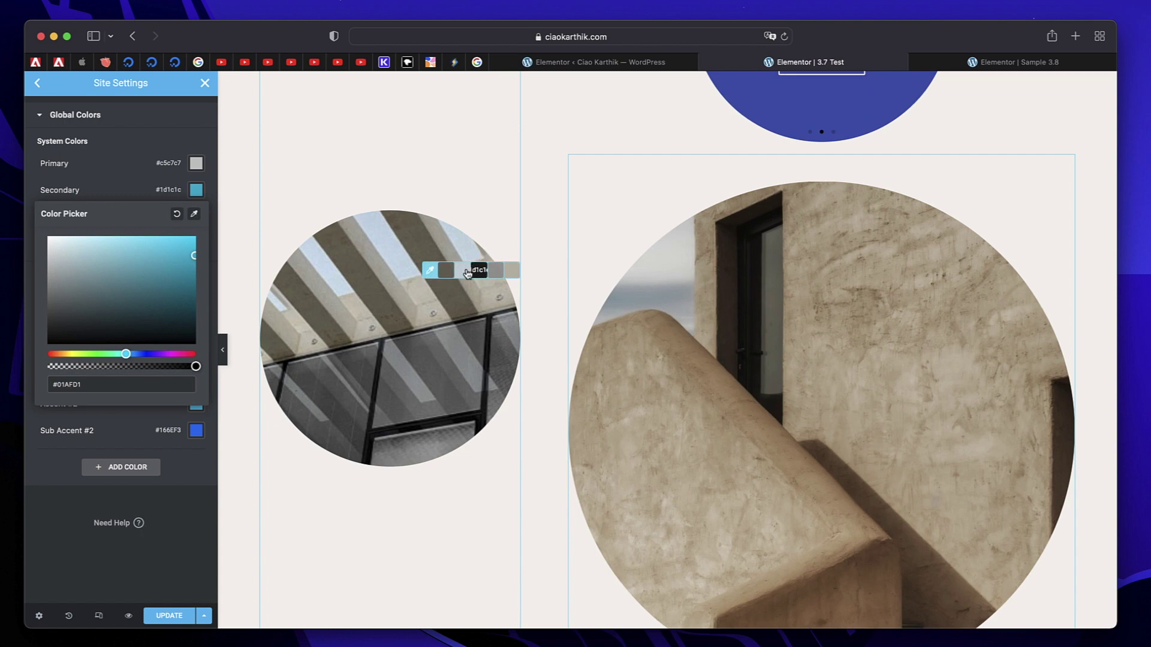
left_click(508, 274)
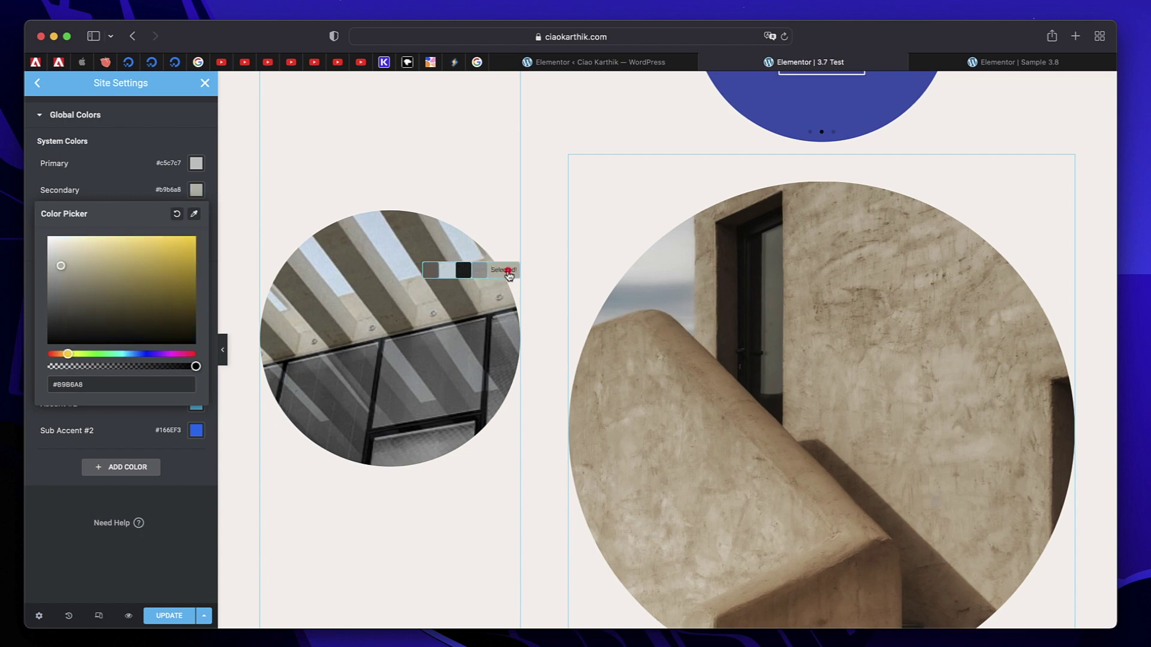
left_click(131, 176)
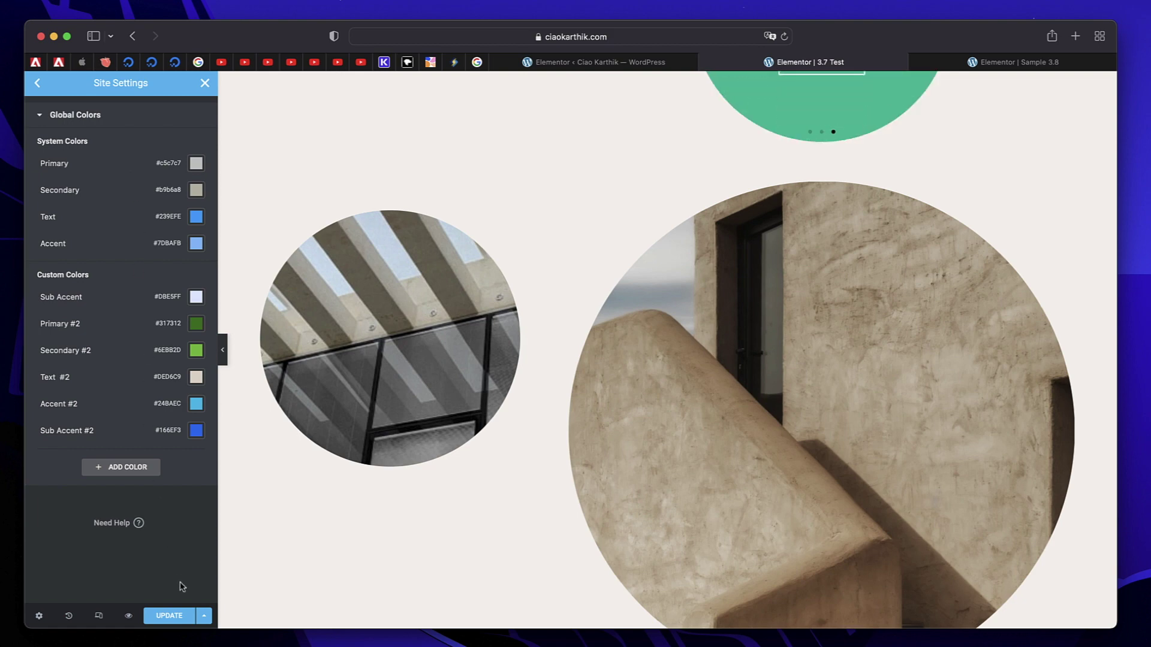
left_click(168, 615)
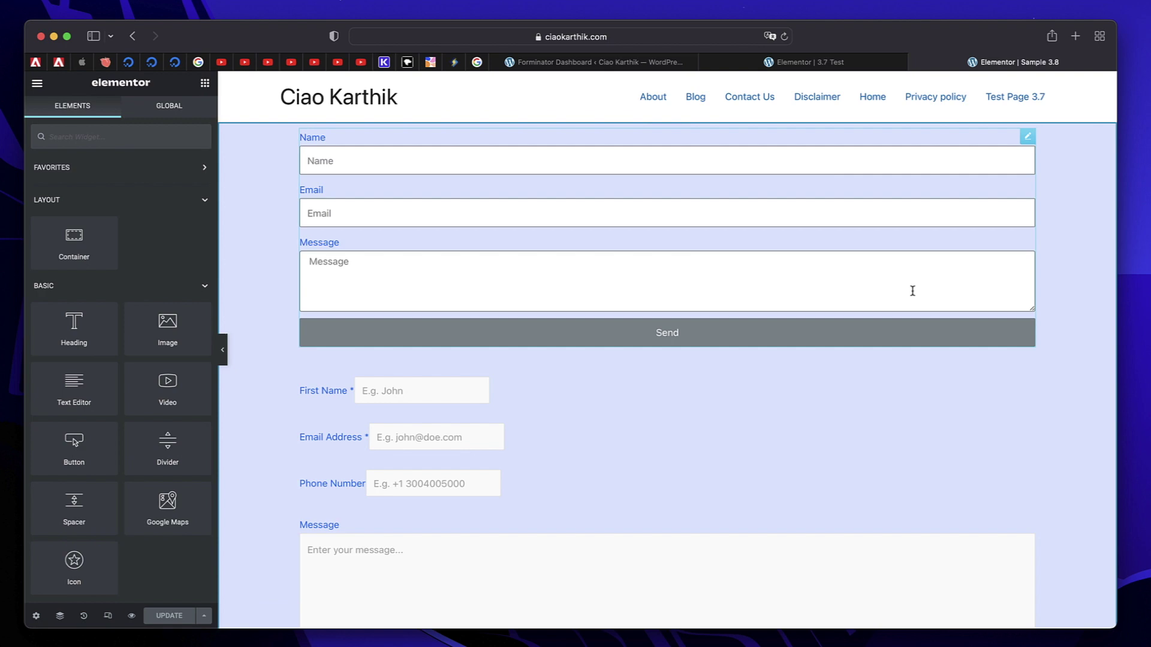
On Sample 3.8, open the Elementor contact form, then the Forminator form widget for editing.
left_click(1028, 137)
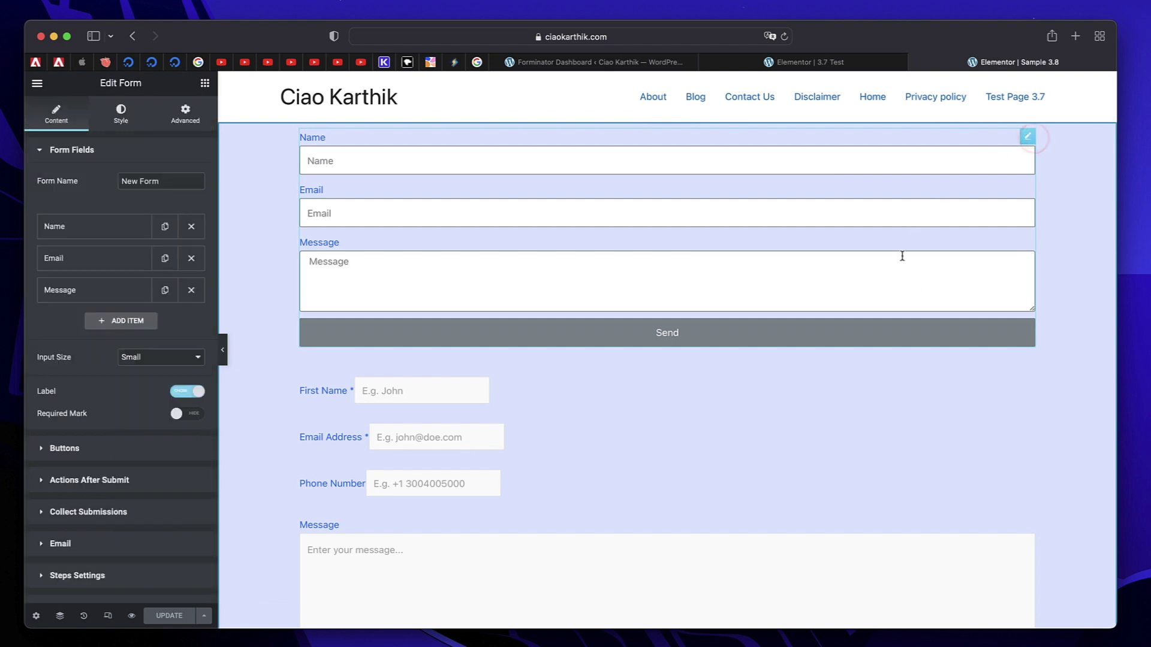
scroll(899, 254, "down", 3)
scroll(903, 260, "down", 5)
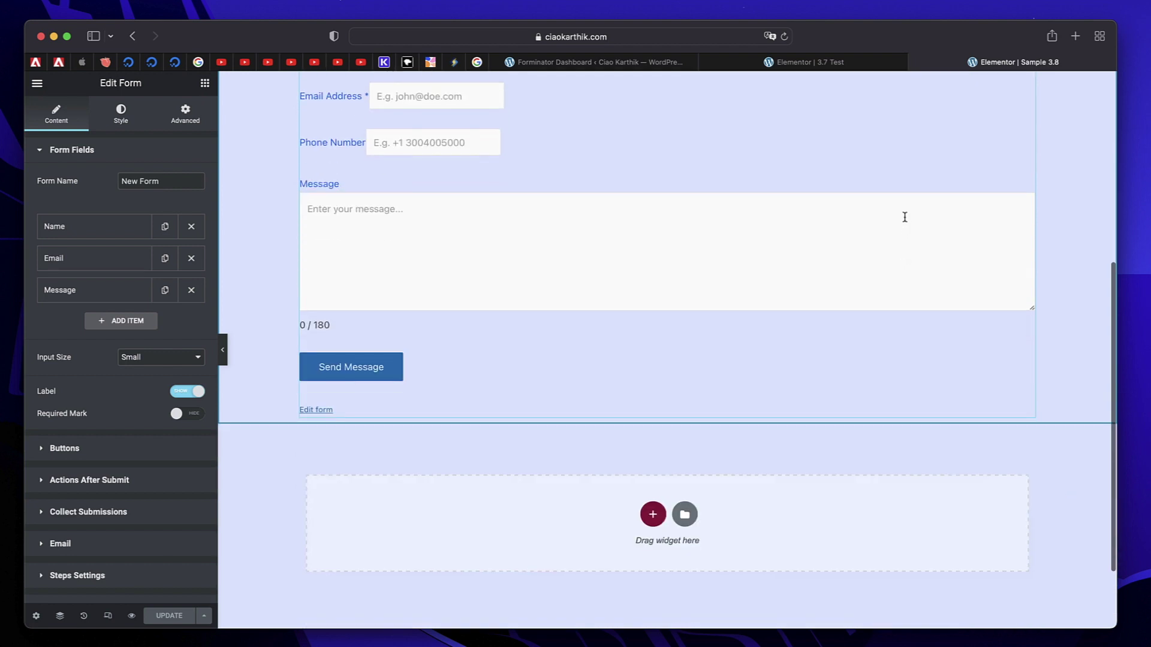
scroll(902, 216, "up", 7)
scroll(902, 213, "up", 2)
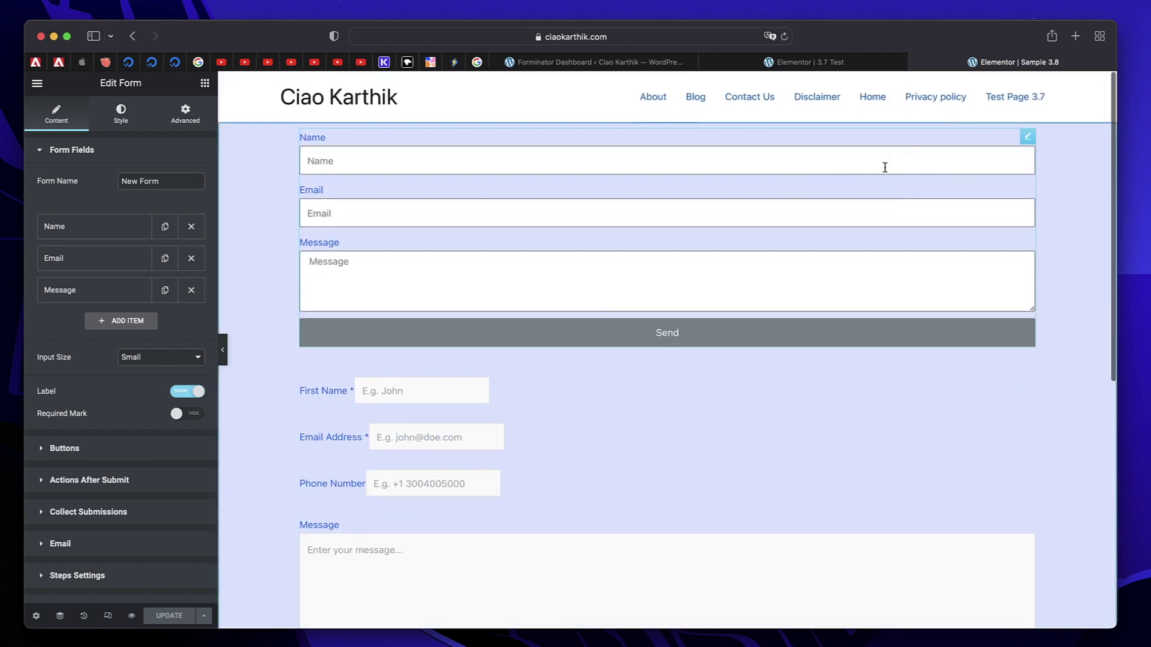
scroll(758, 353, "down", 3)
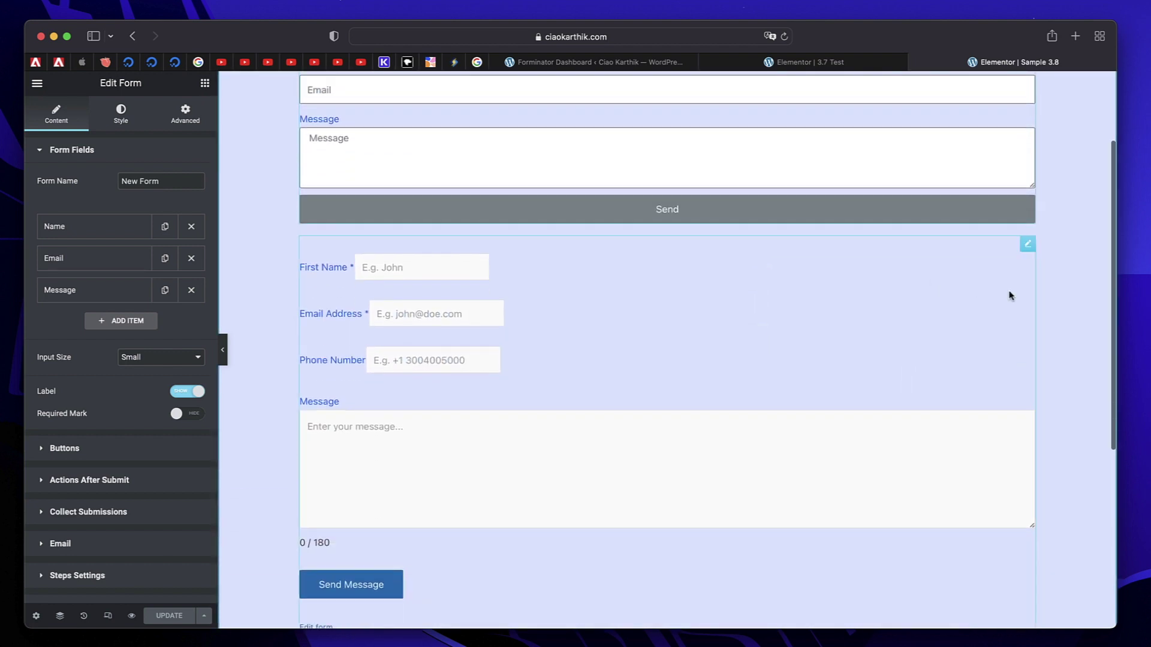
left_click(1027, 246)
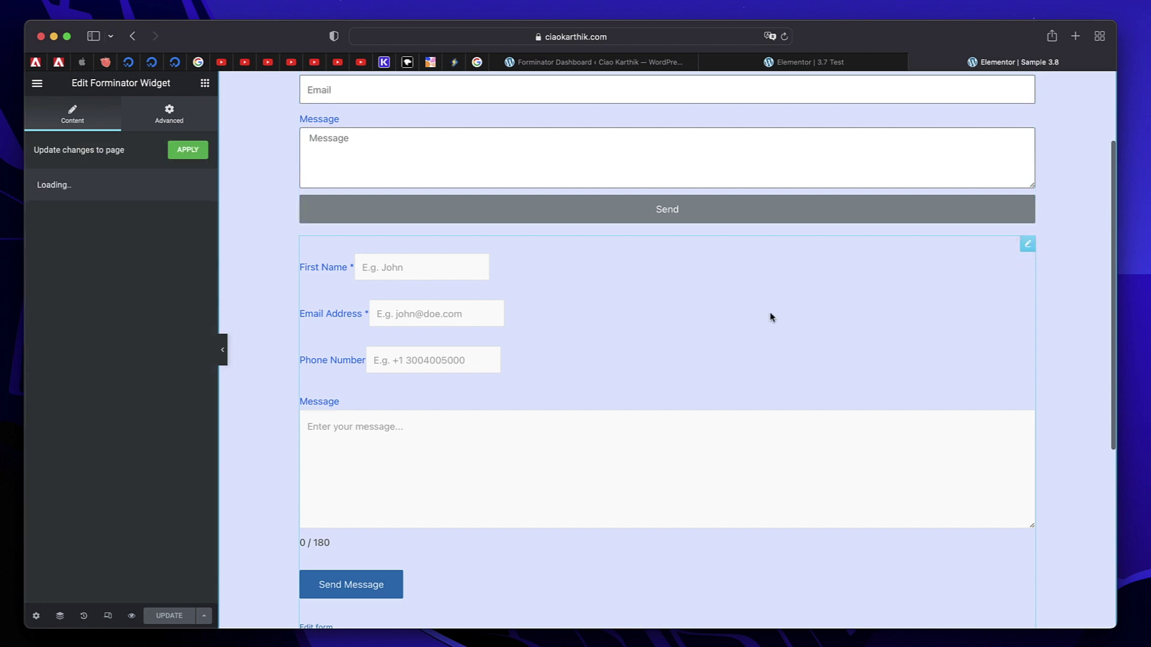
left_click(608, 62)
Set Forminator's Default Preset design style to None and update it.
scroll(344, 416, "down", 6)
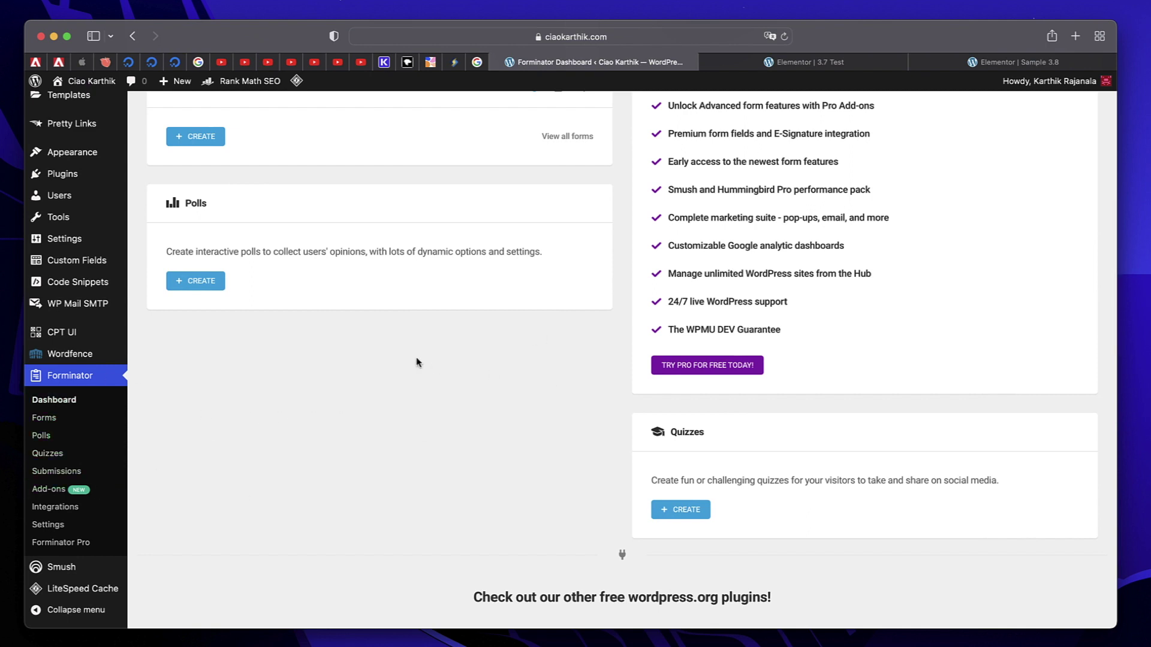
left_click(58, 526)
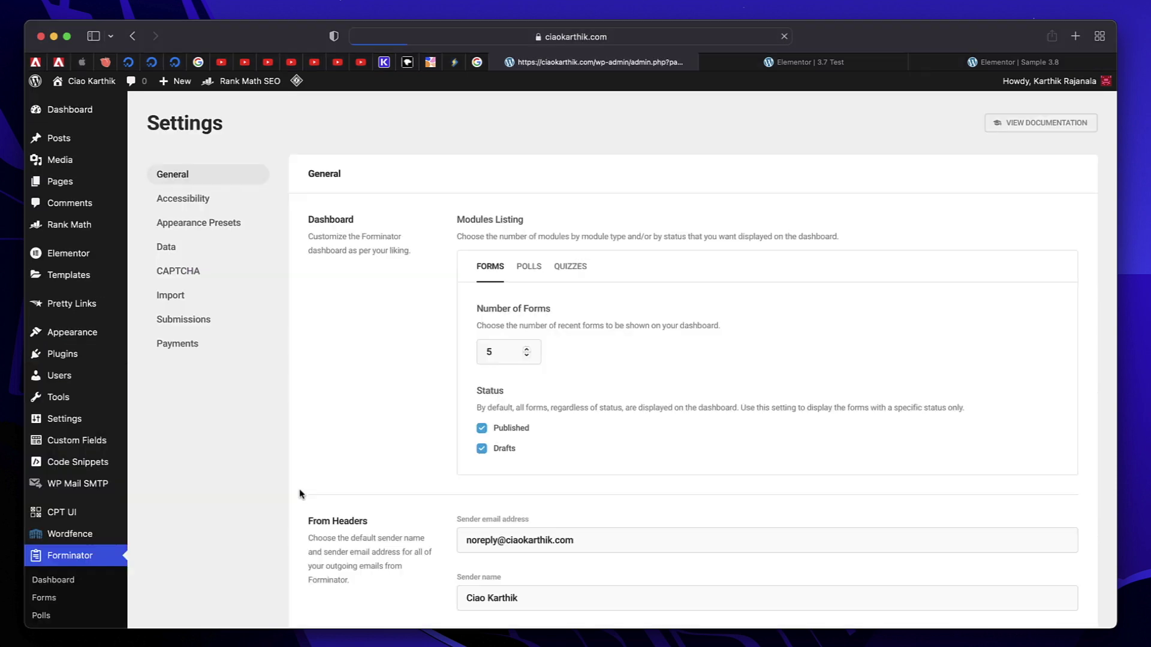
left_click(193, 225)
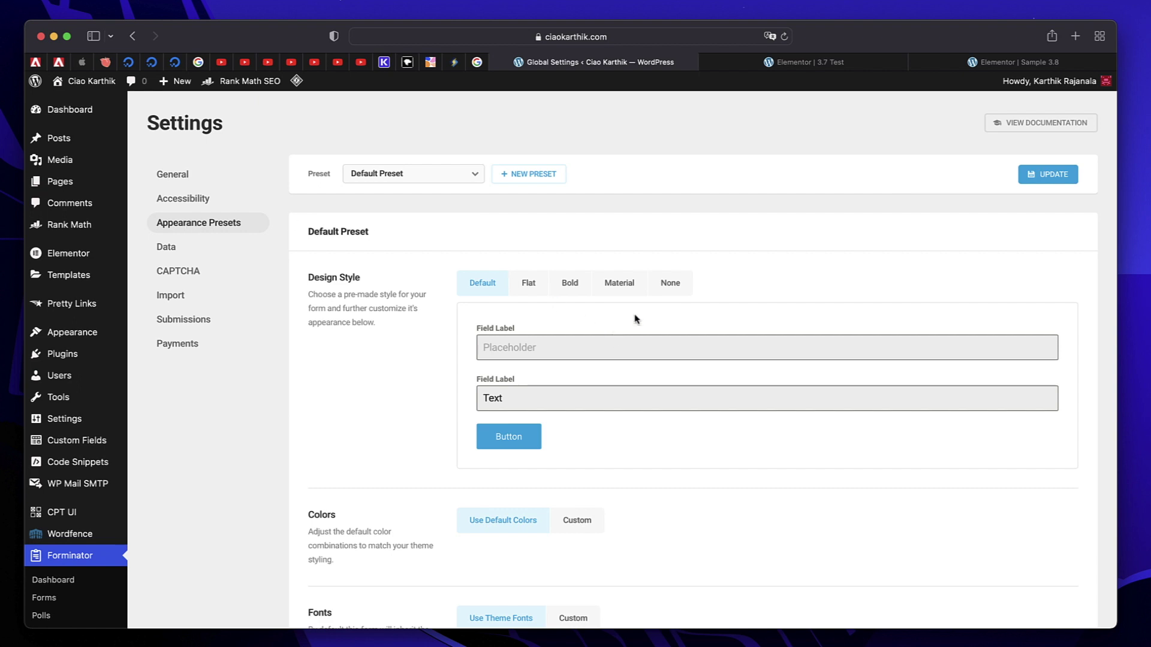
left_click(685, 285)
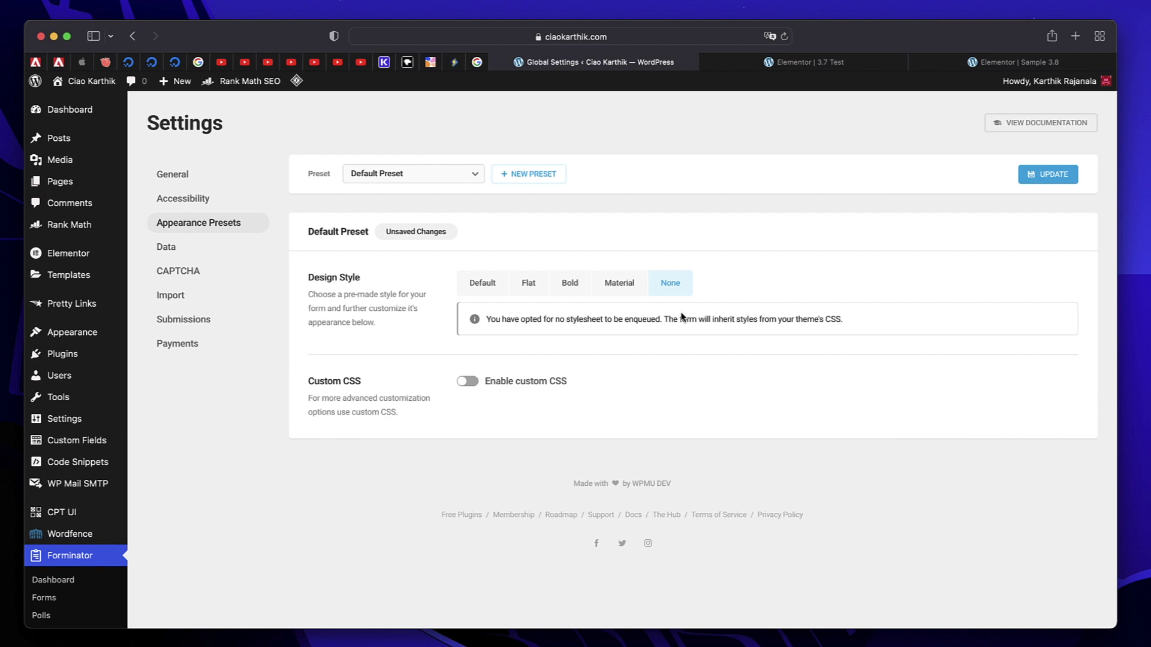
left_click(1038, 175)
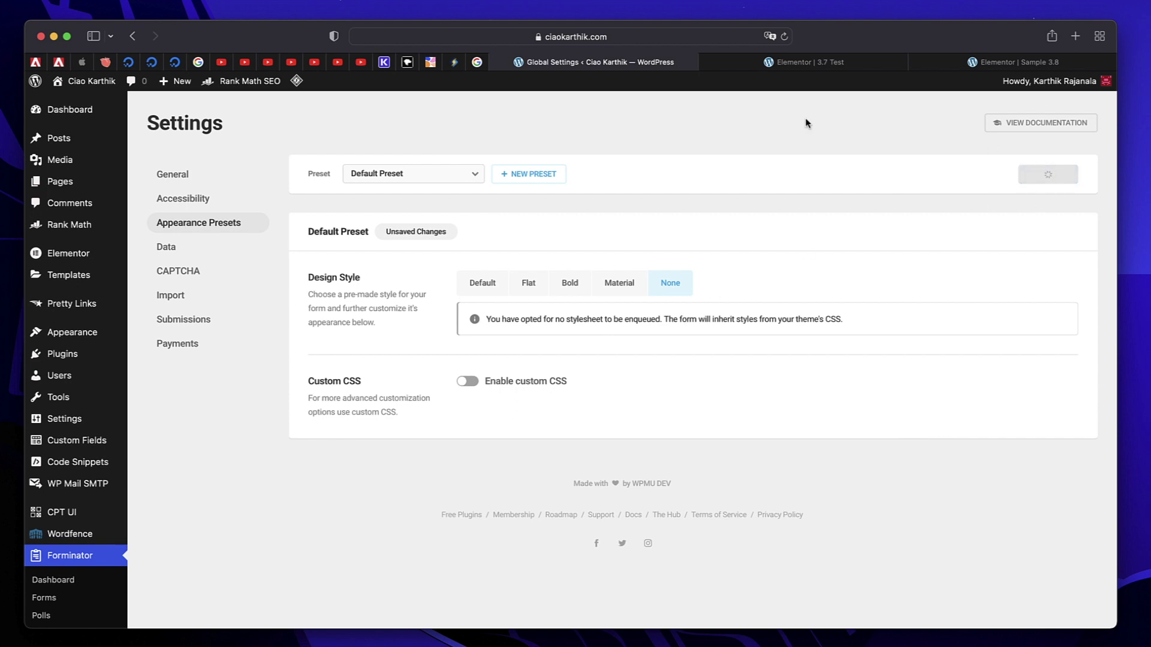
In Site Settings Form Fields, give field backgrounds the green Primary #2 global colour.
left_click(1013, 61)
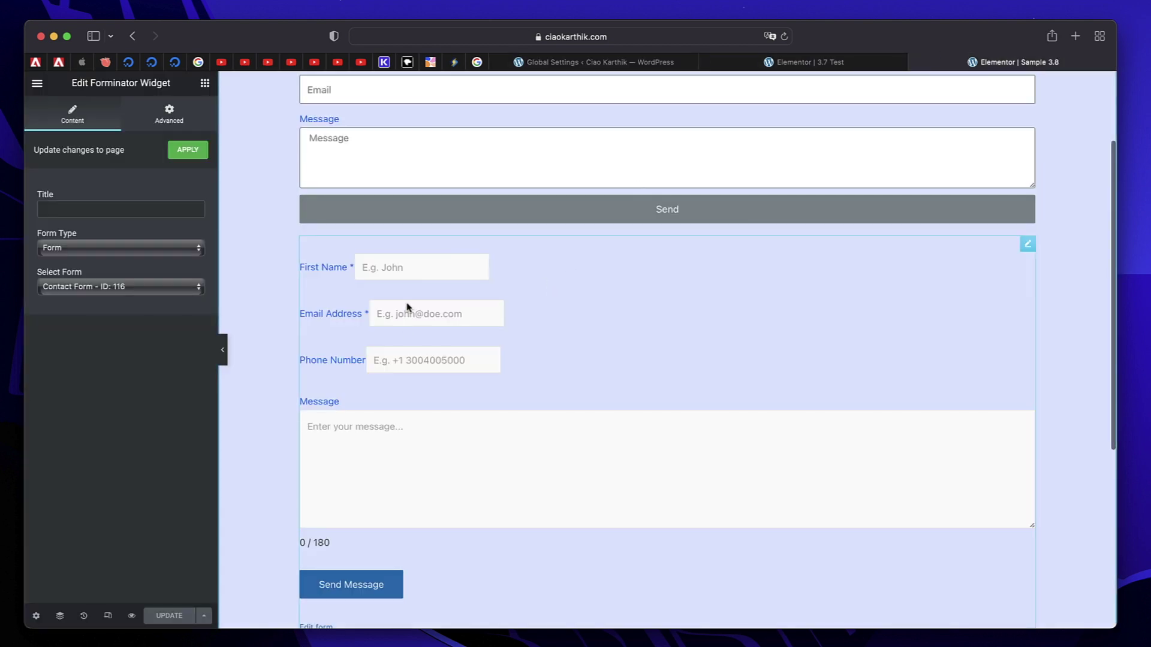
scroll(406, 304, "up", 3)
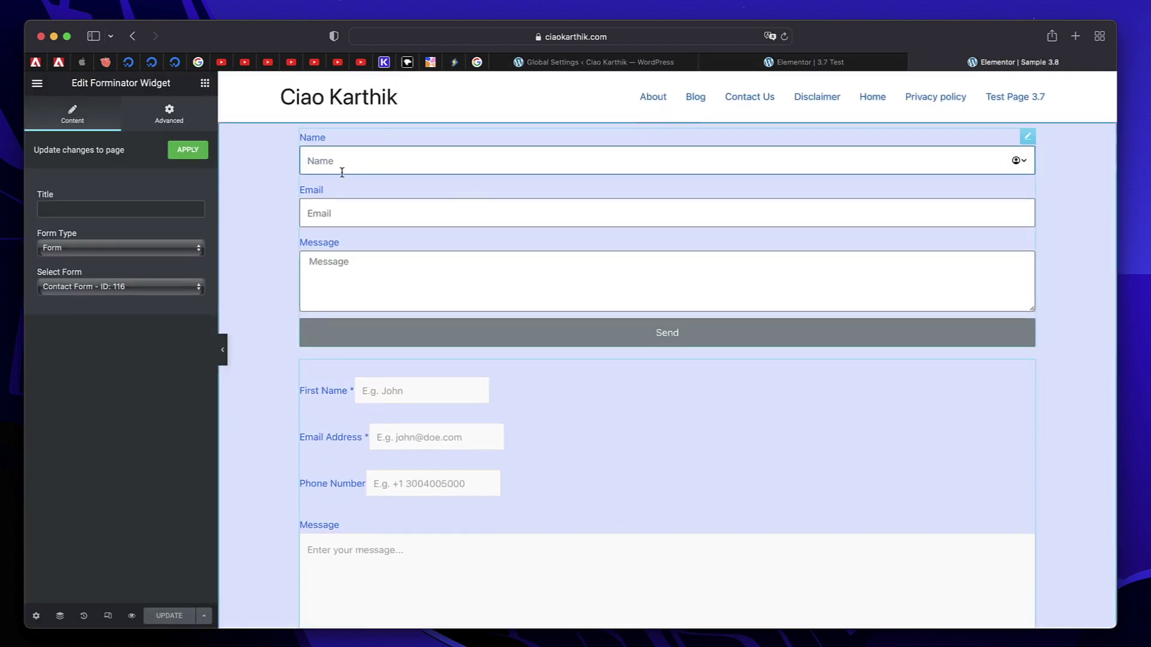
left_click(37, 82)
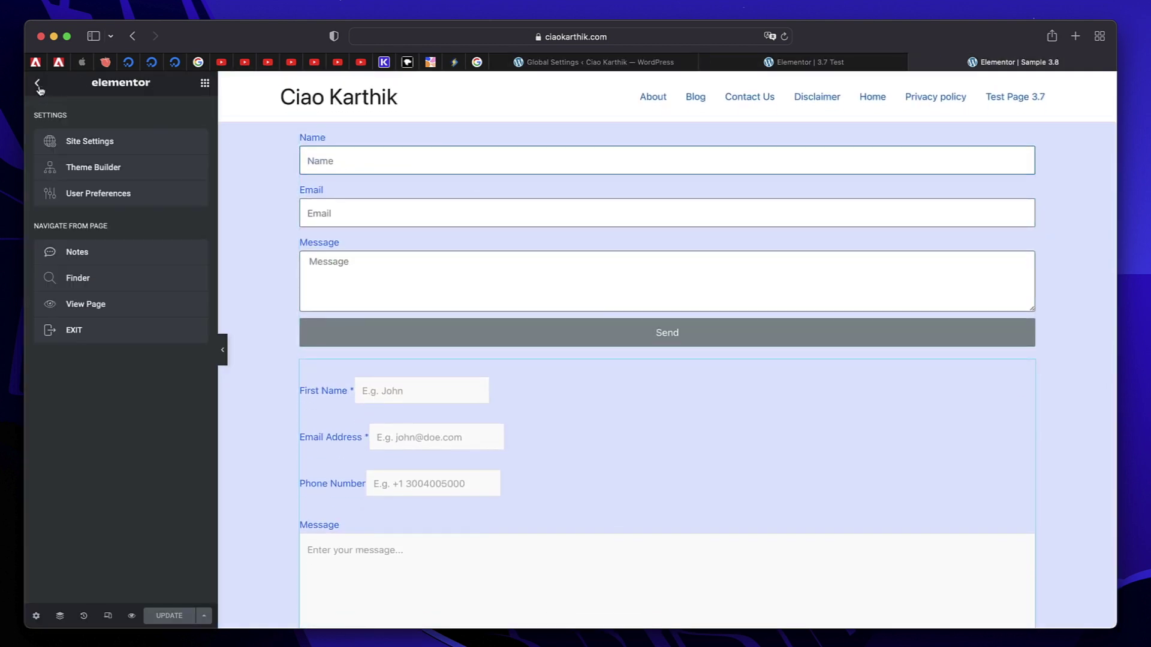
left_click(76, 142)
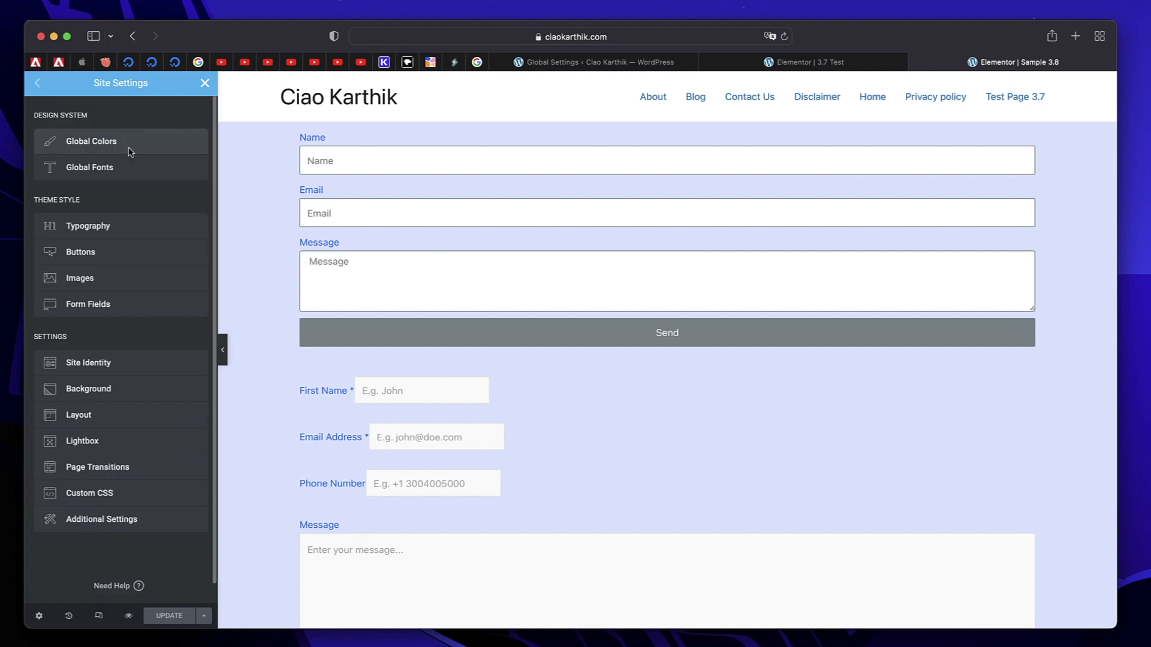
left_click(90, 304)
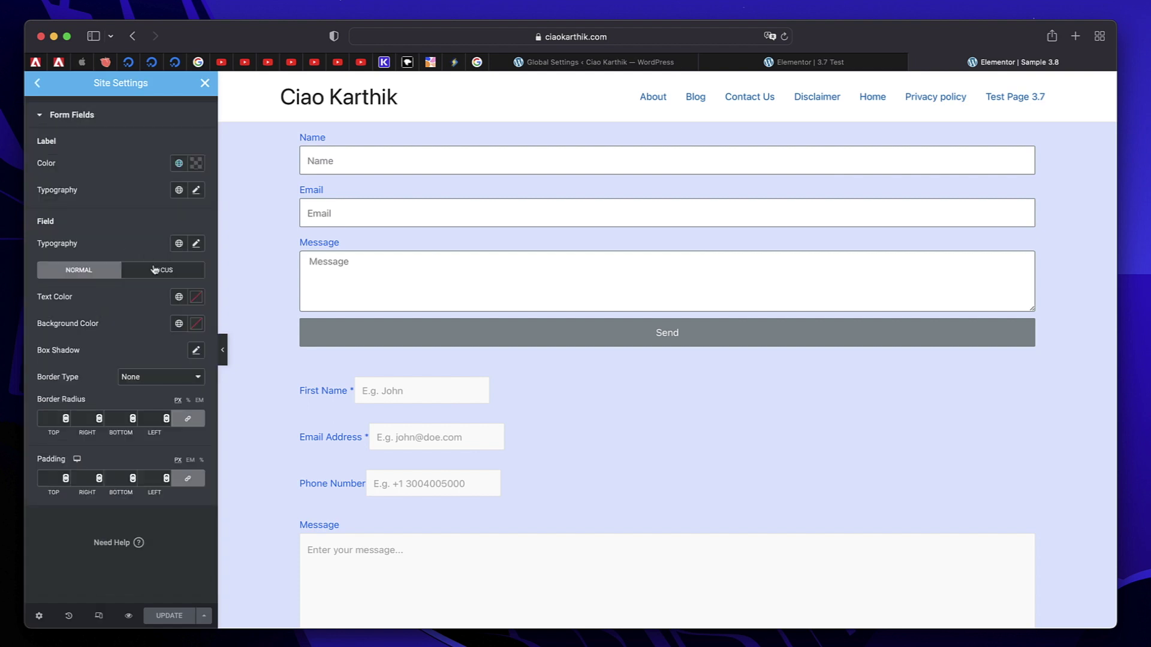
left_click(178, 324)
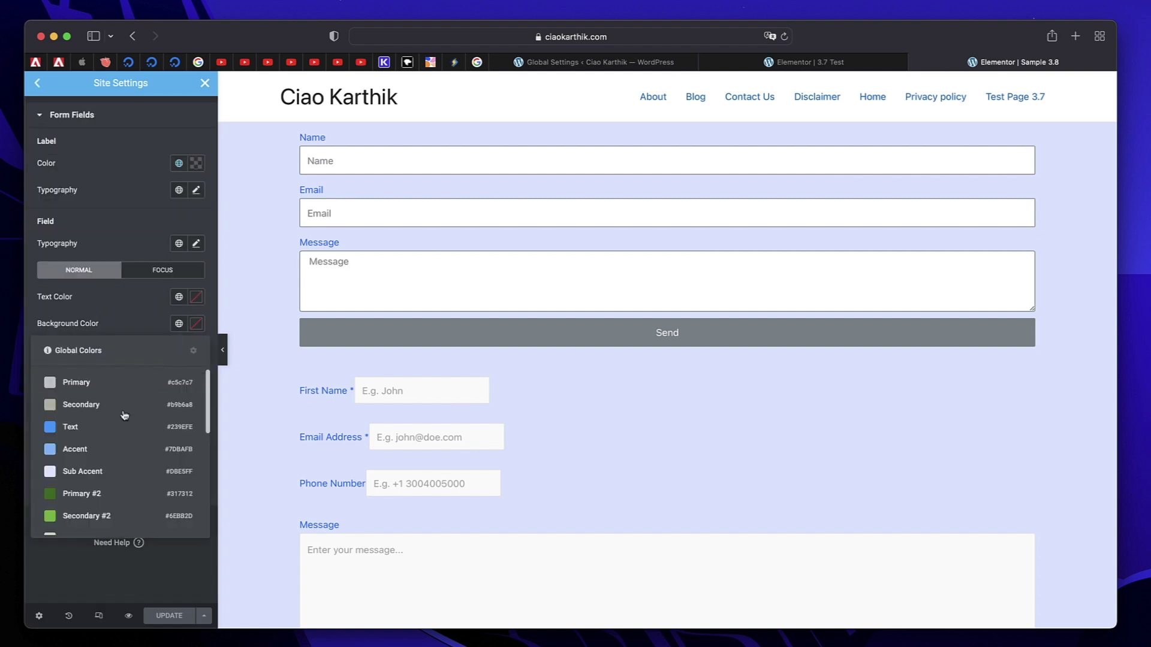
left_click(110, 496)
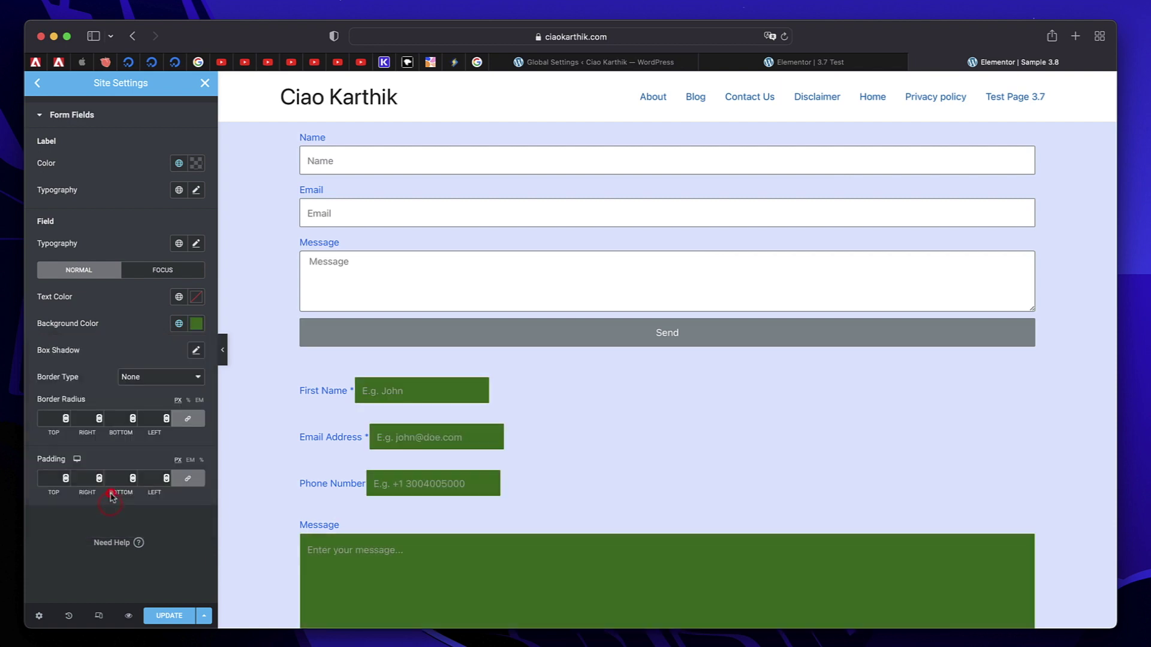
Preview the styled form fields by focusing First Name and Email on the page.
scroll(383, 465, "down", 5)
left_click(492, 405)
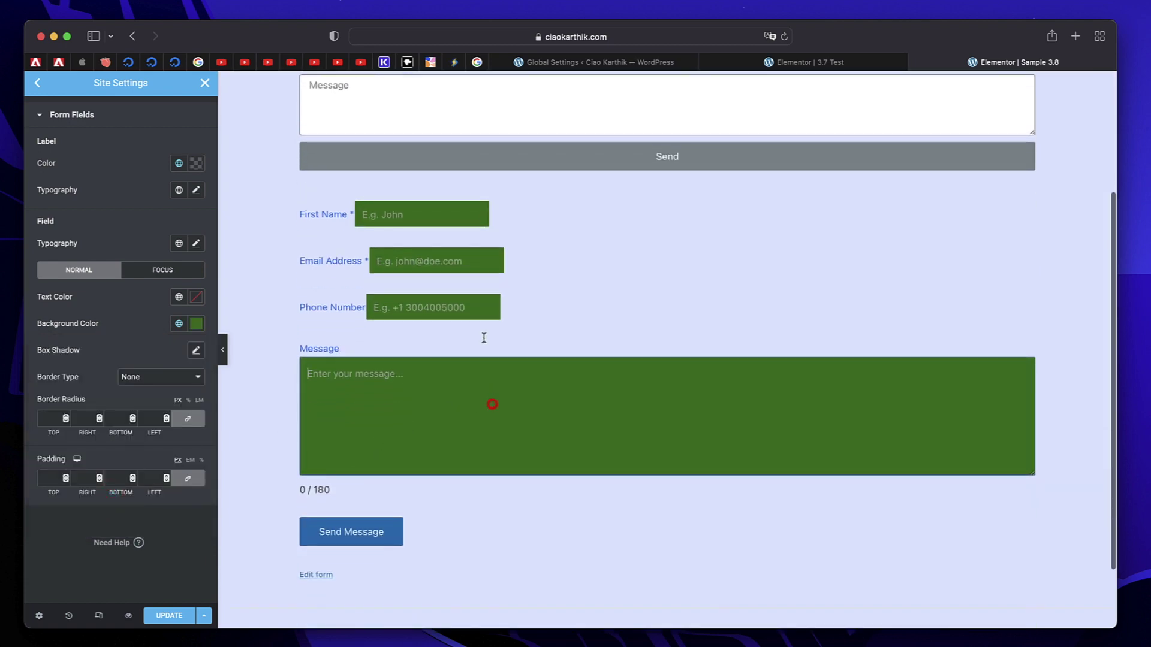
left_click(447, 308)
left_click(421, 269)
left_click(413, 227)
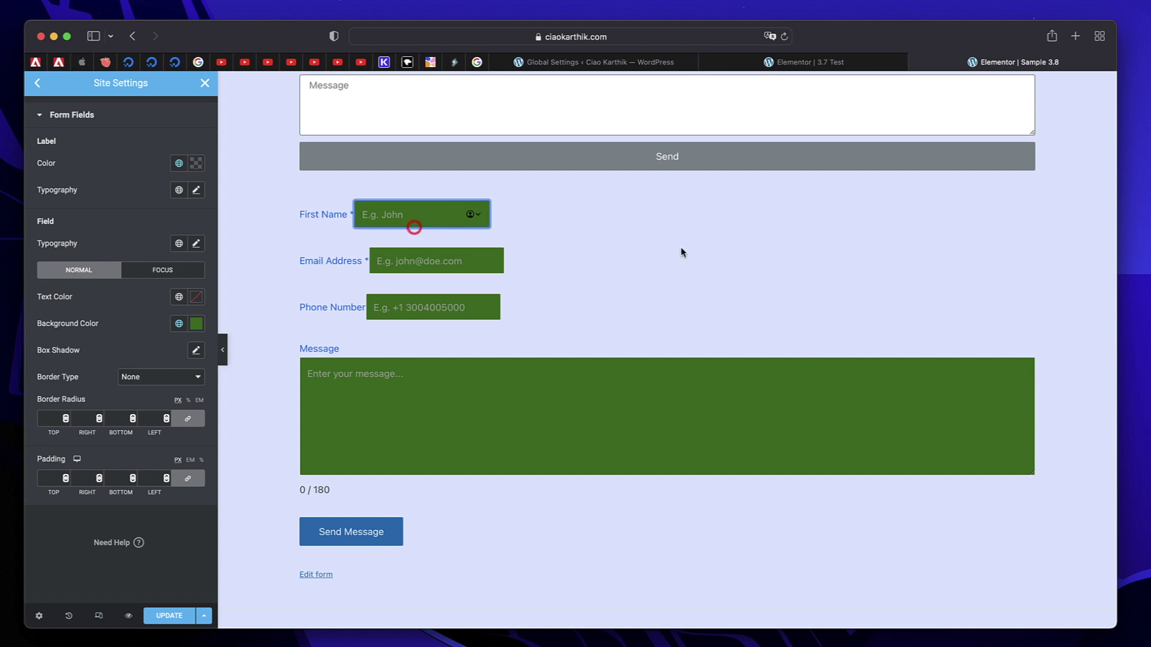
left_click(681, 248)
Change the field background to Theme Color 1 blue and the text to light grey.
left_click(179, 297)
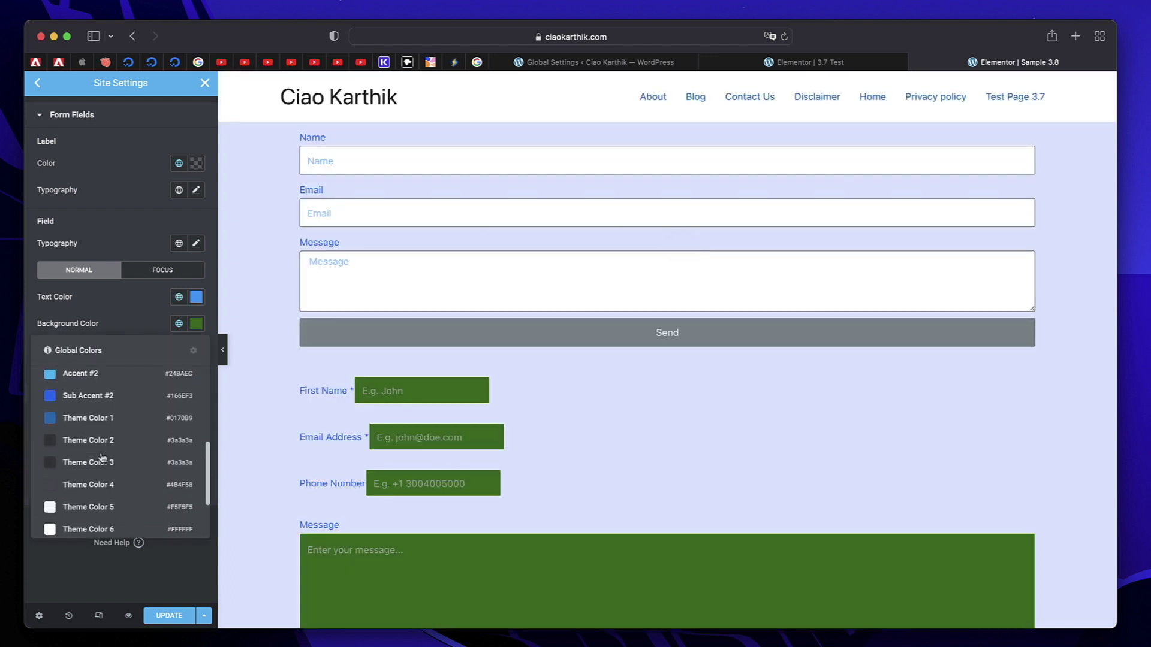
left_click(96, 419)
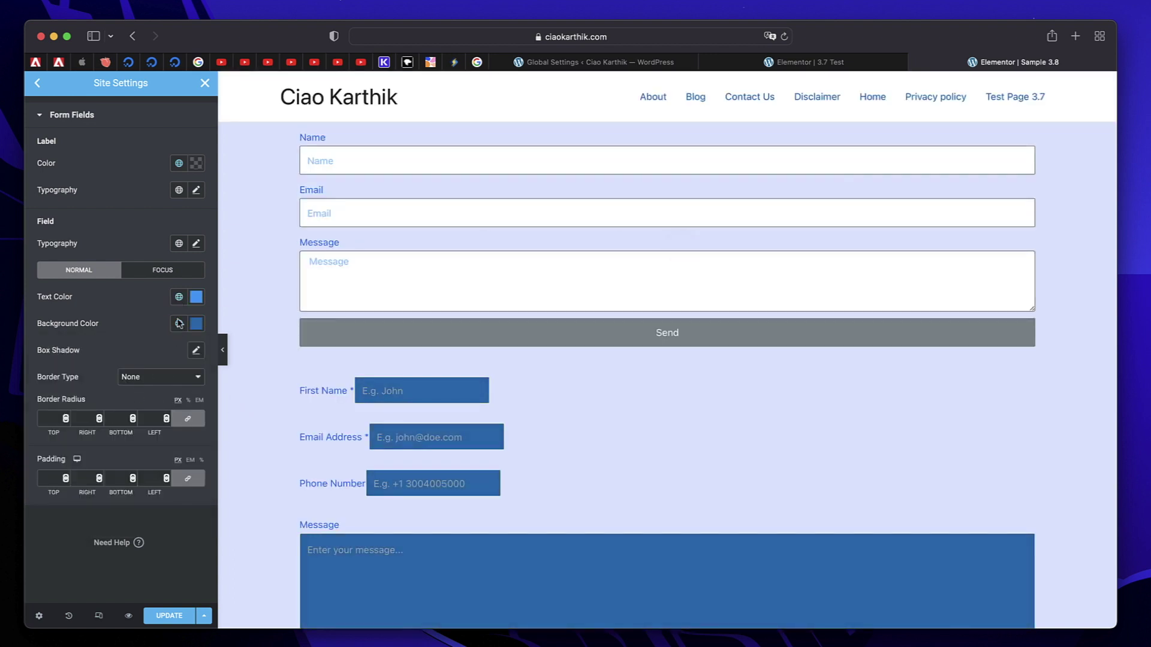
left_click(179, 297)
left_click(99, 357)
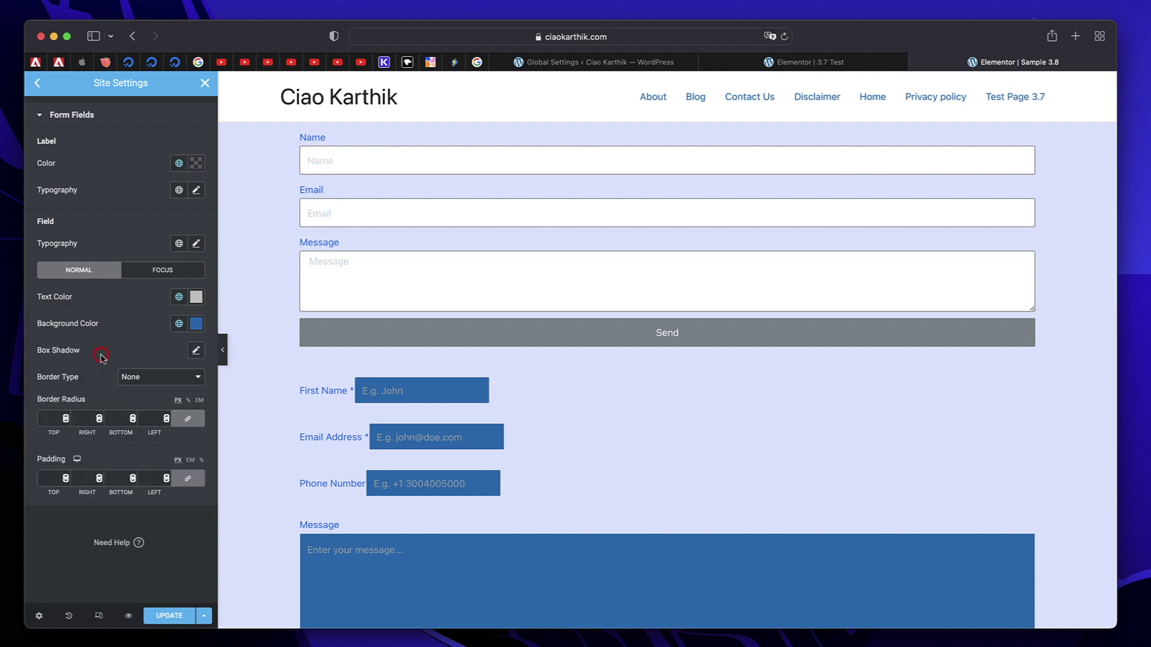
scroll(392, 422, "down", 5)
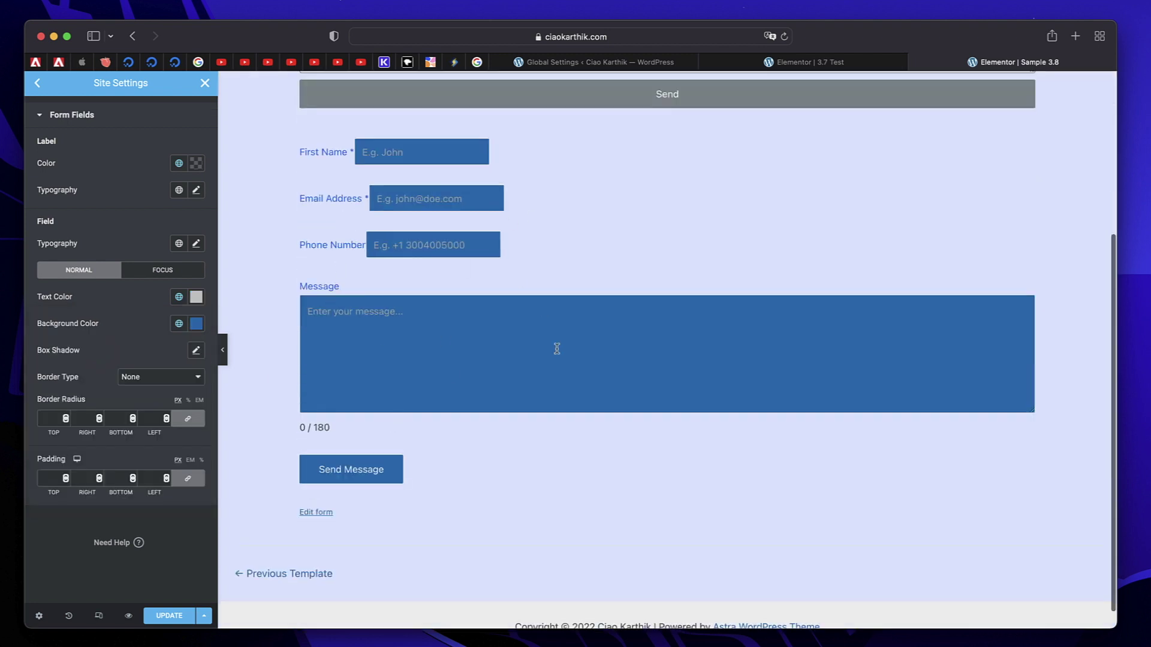
scroll(557, 350, "up", 3)
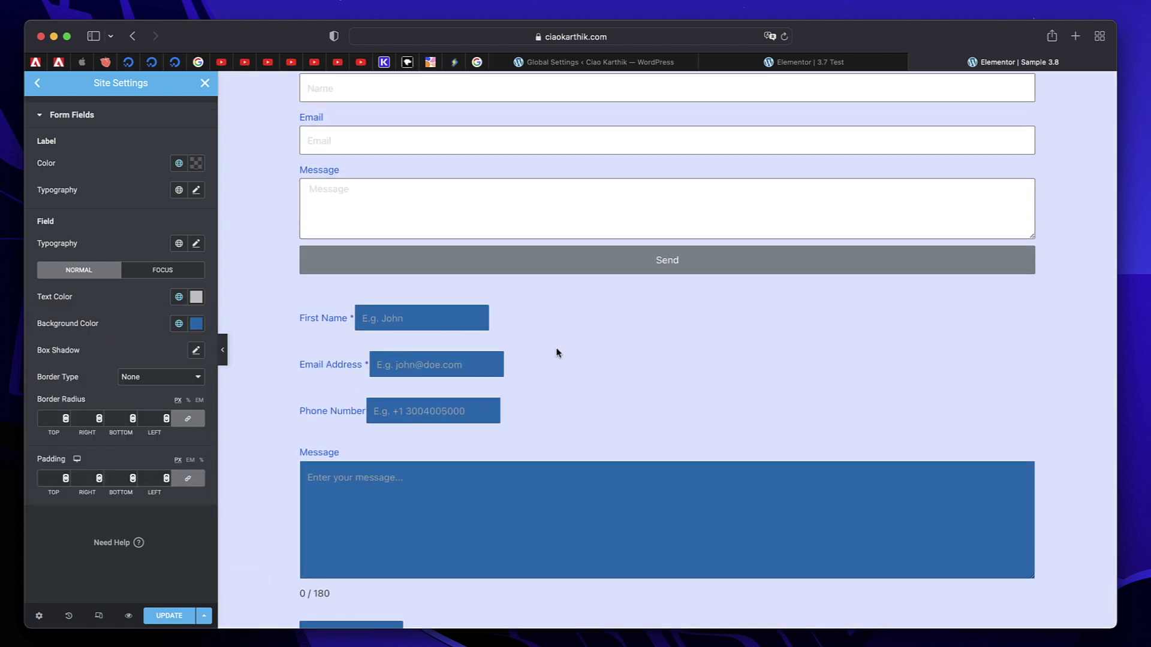
scroll(553, 413, "up", 2)
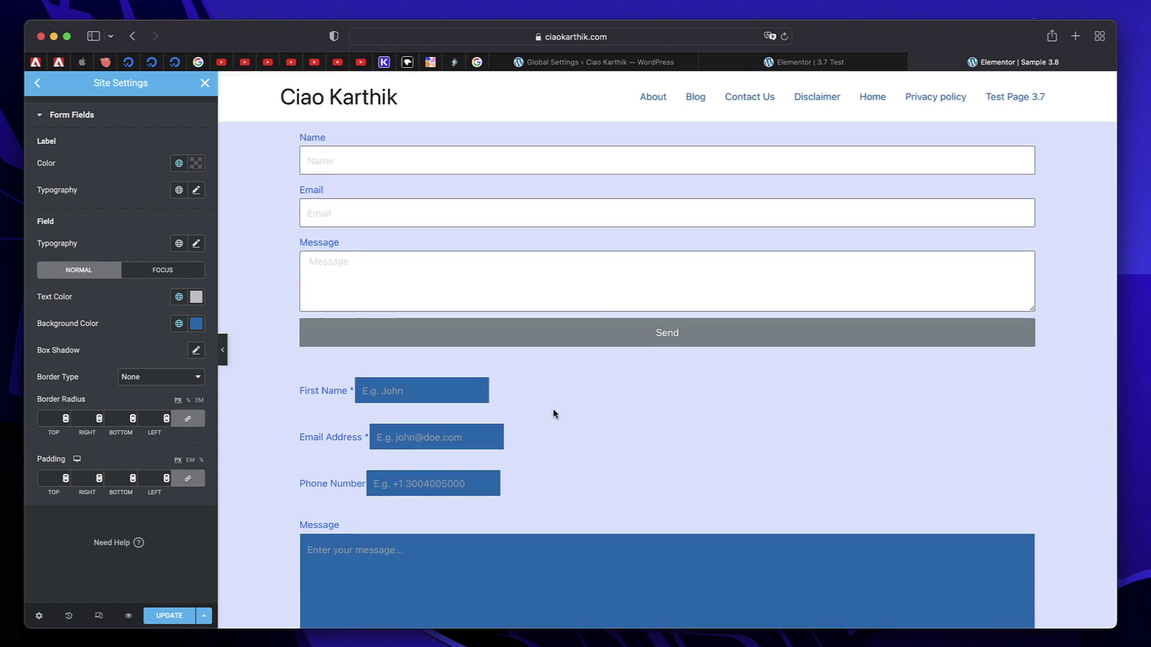
scroll(497, 437, "down", 2)
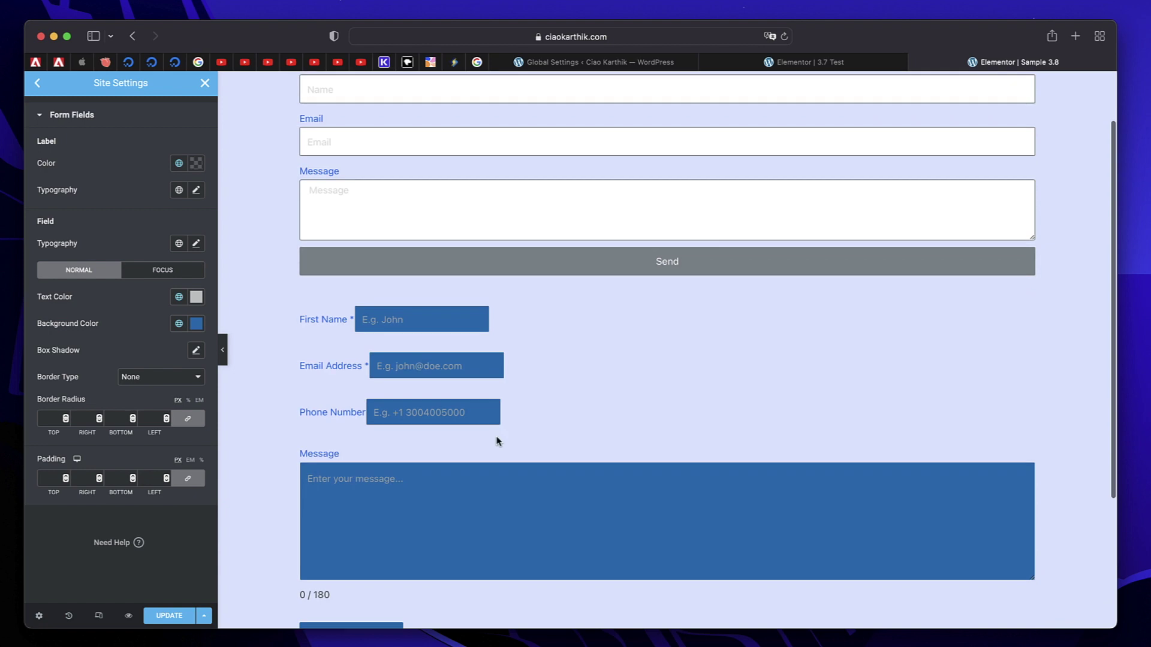
Confirm the Ele Form's Actions After Submit include Collect Submissions and Email.
left_click(640, 67)
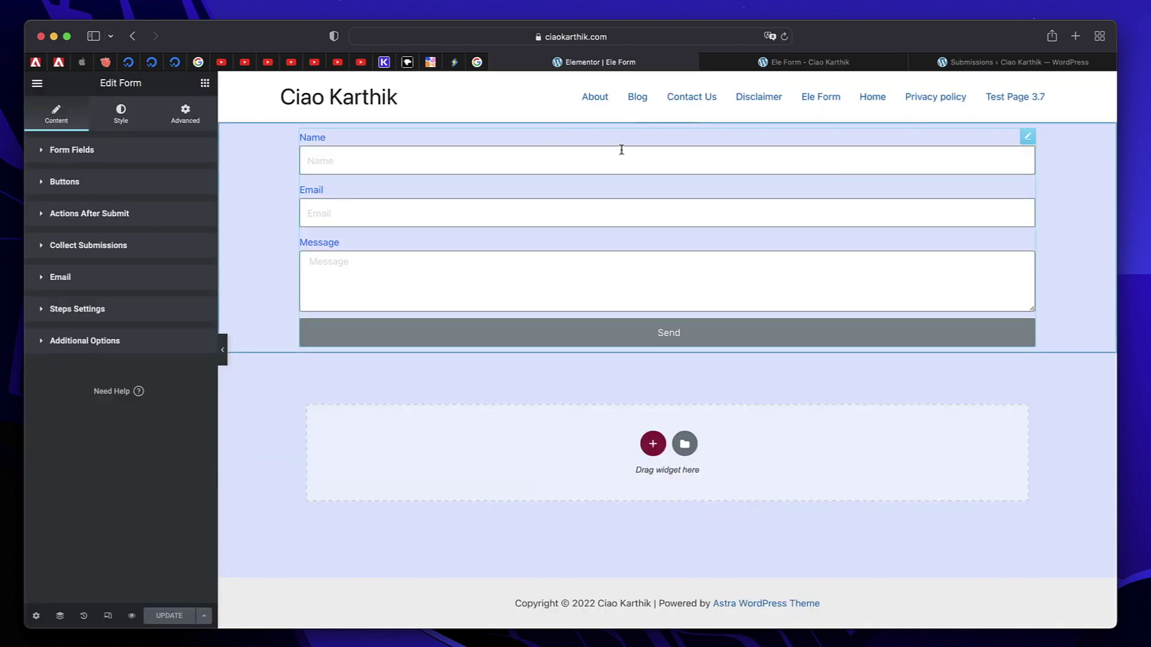
left_click(619, 172)
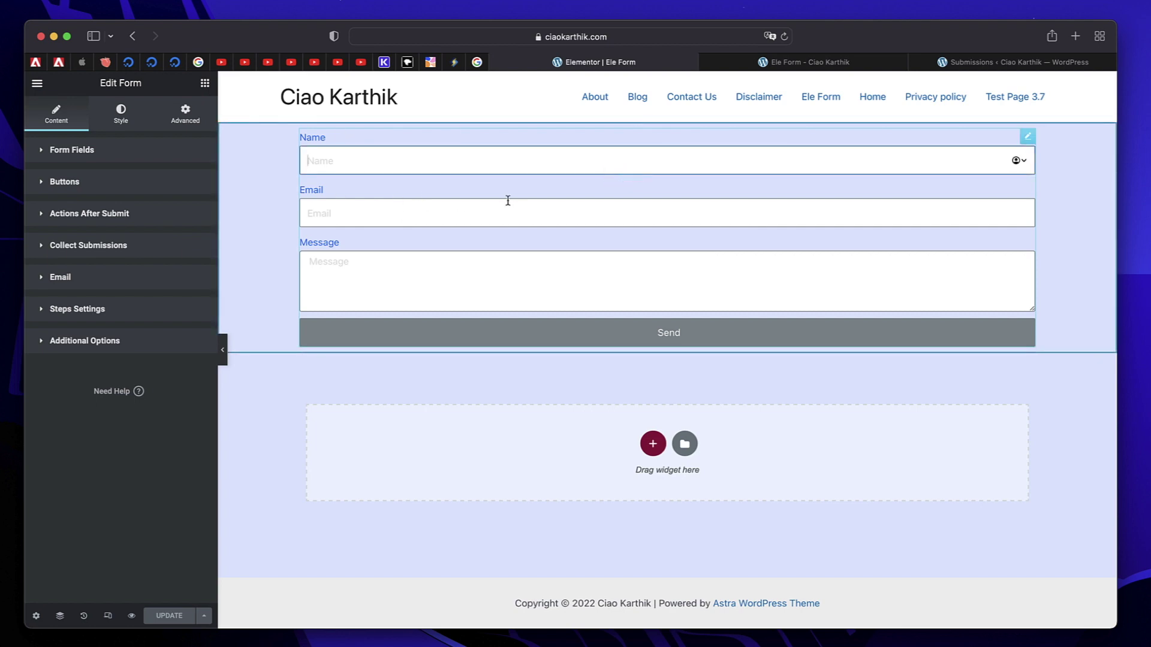
left_click(123, 215)
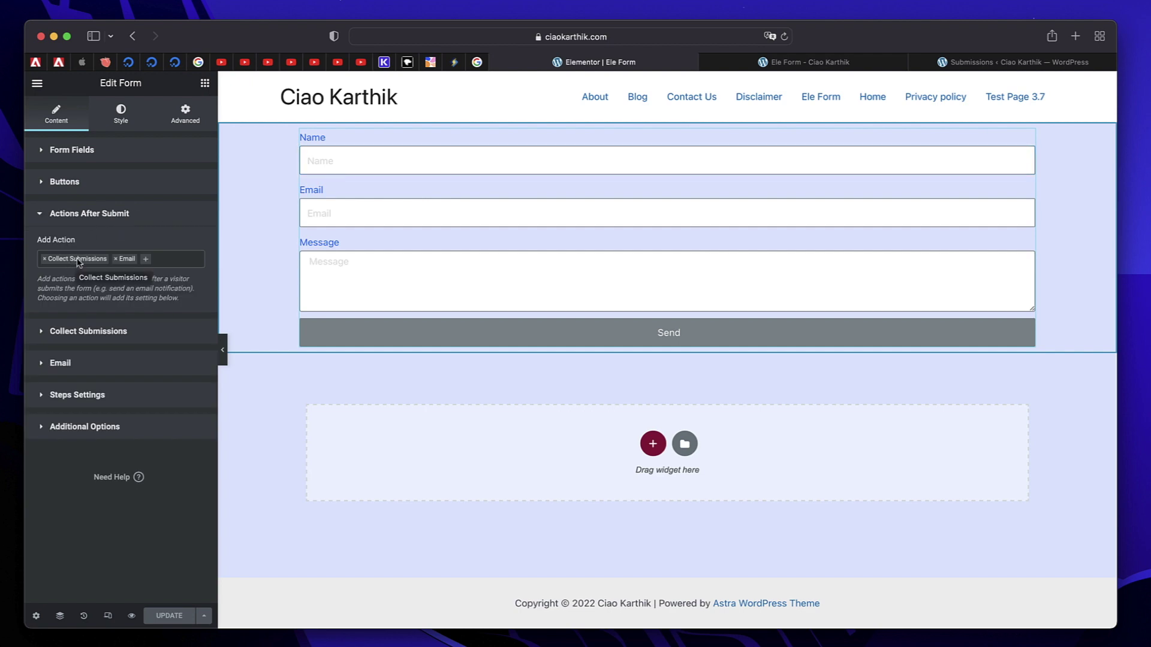
left_click(98, 219)
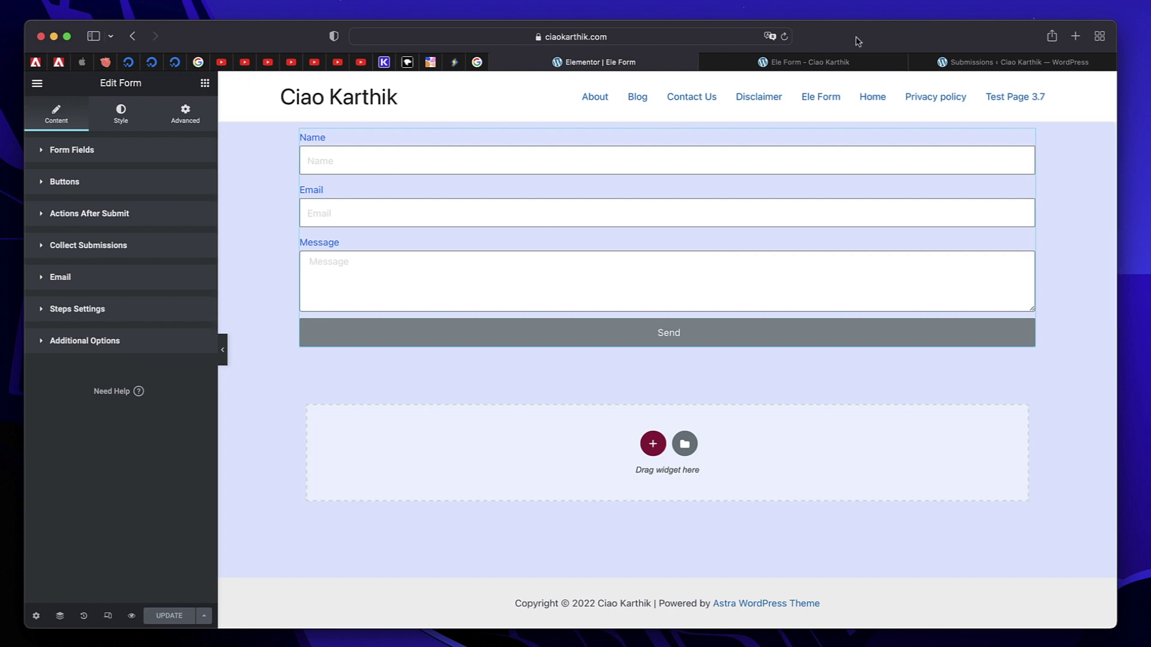
Send a test entry through the live Ele Form with a test name, e-mail and message, then view the Submissions list.
left_click(827, 64)
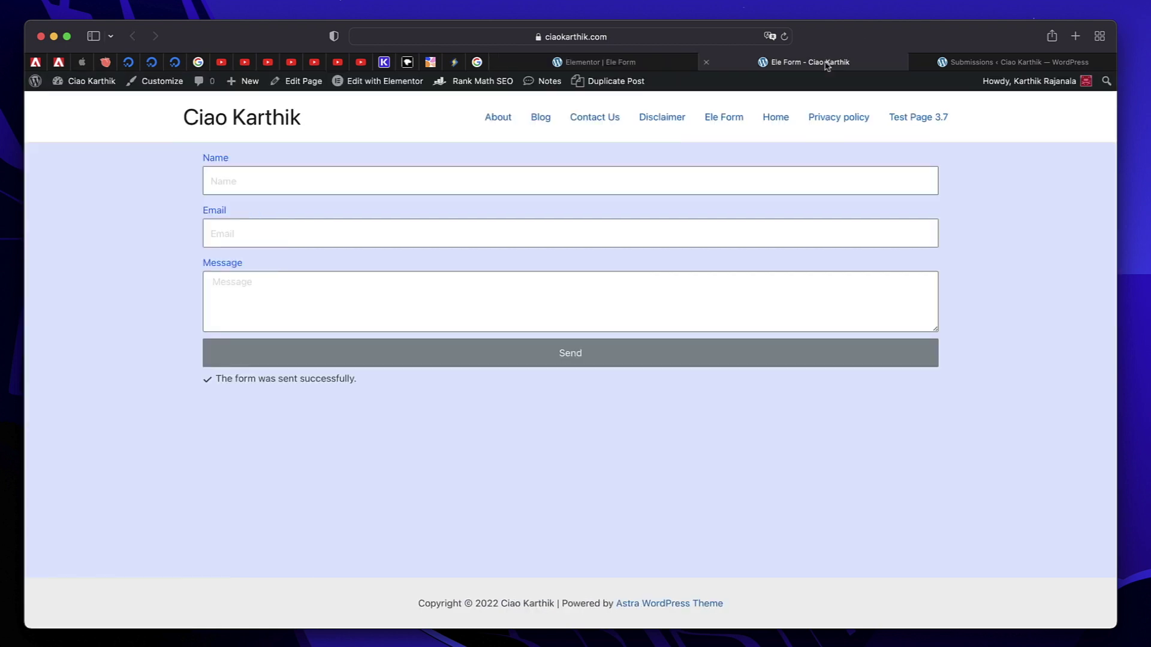
left_click(676, 182)
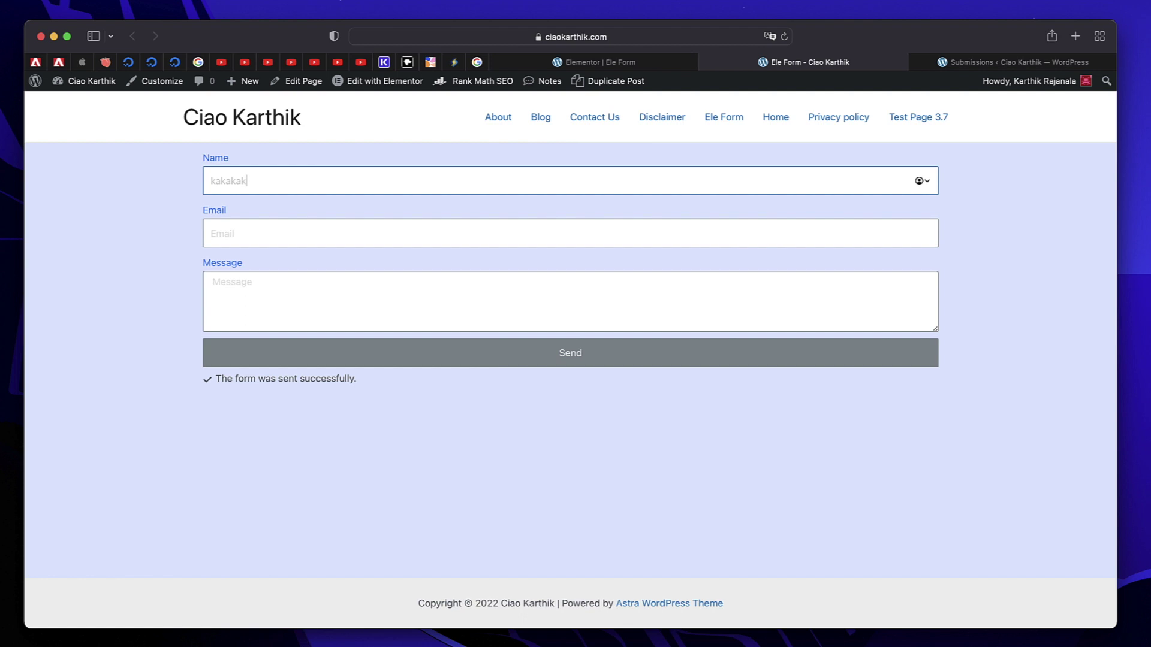
key("Tab")
key("Tab")
left_click(411, 363)
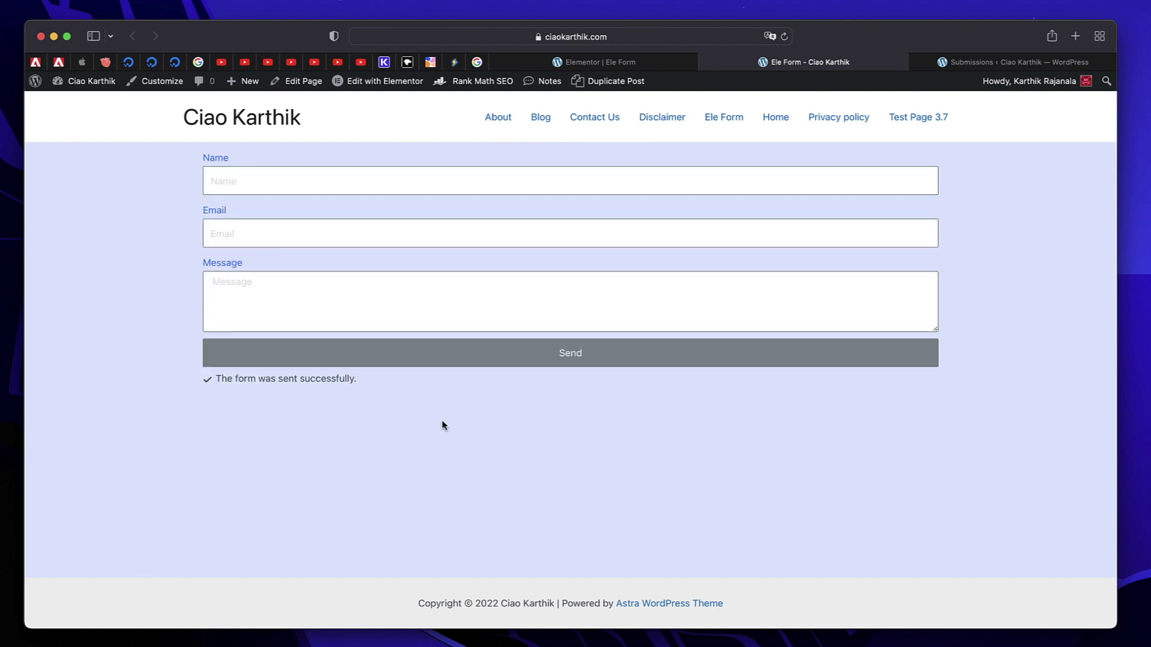
left_click(1017, 63)
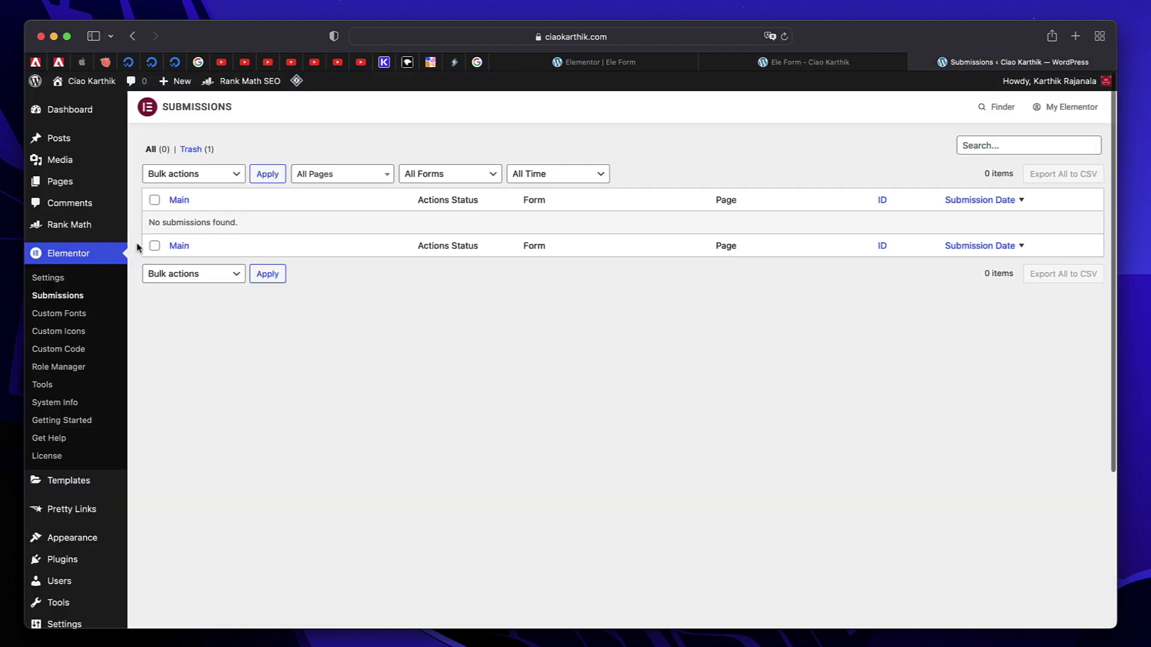
Reload the Submissions page and purge all LiteSpeed cache so the new entry appears.
left_click(784, 37)
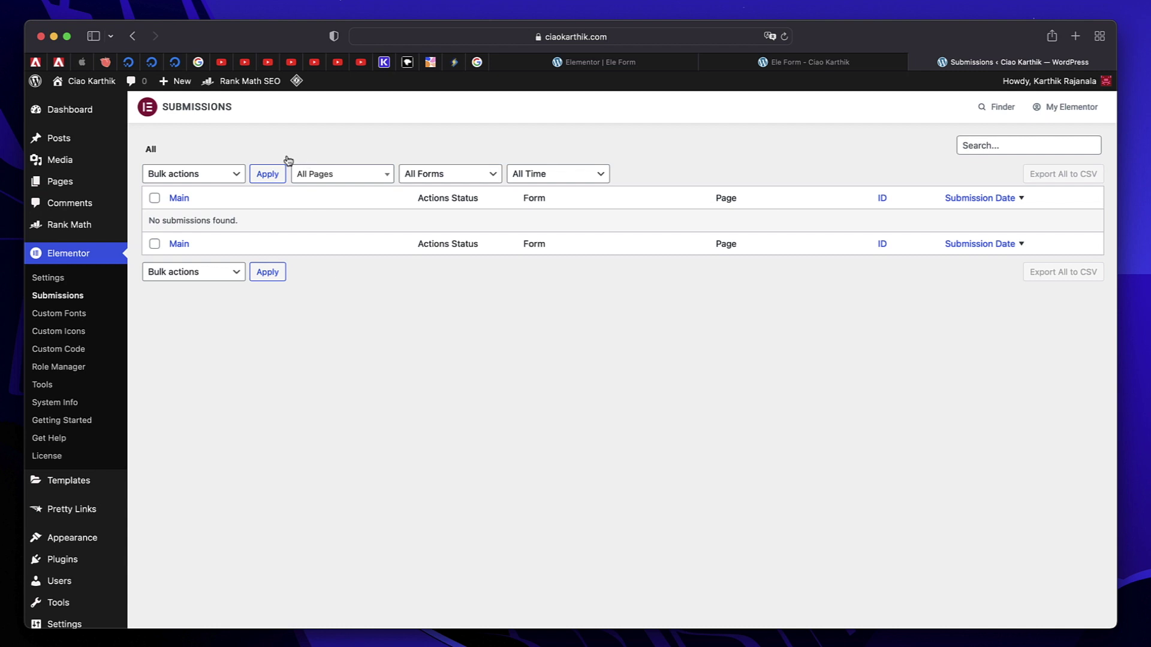
mouse_move(297, 80)
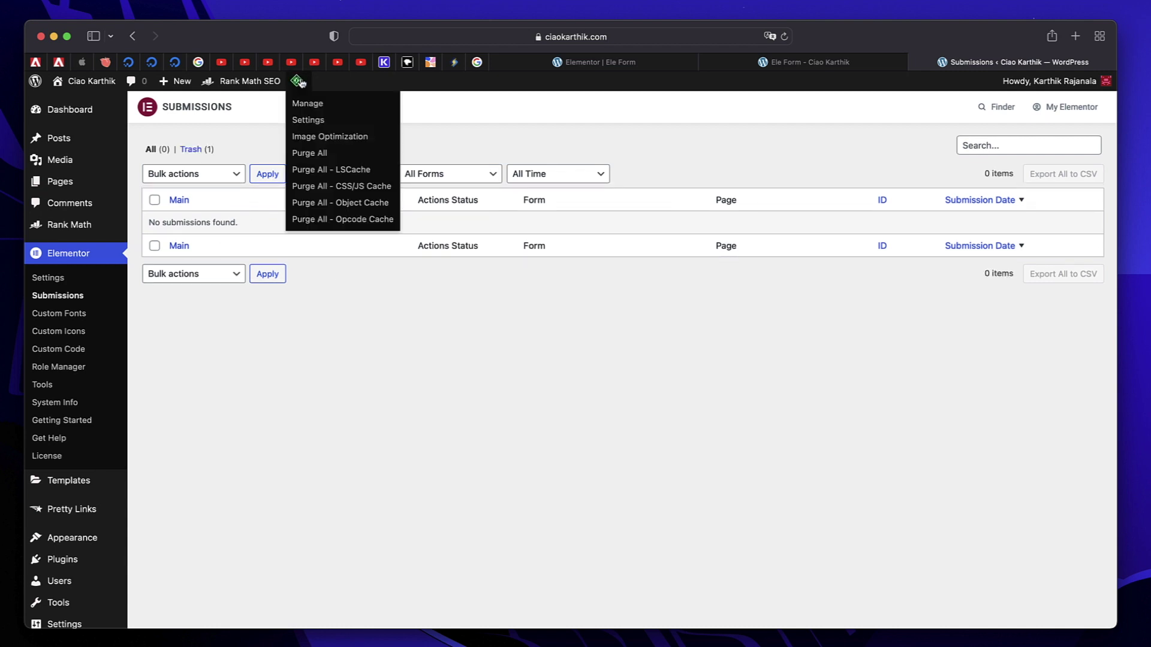
left_click(308, 156)
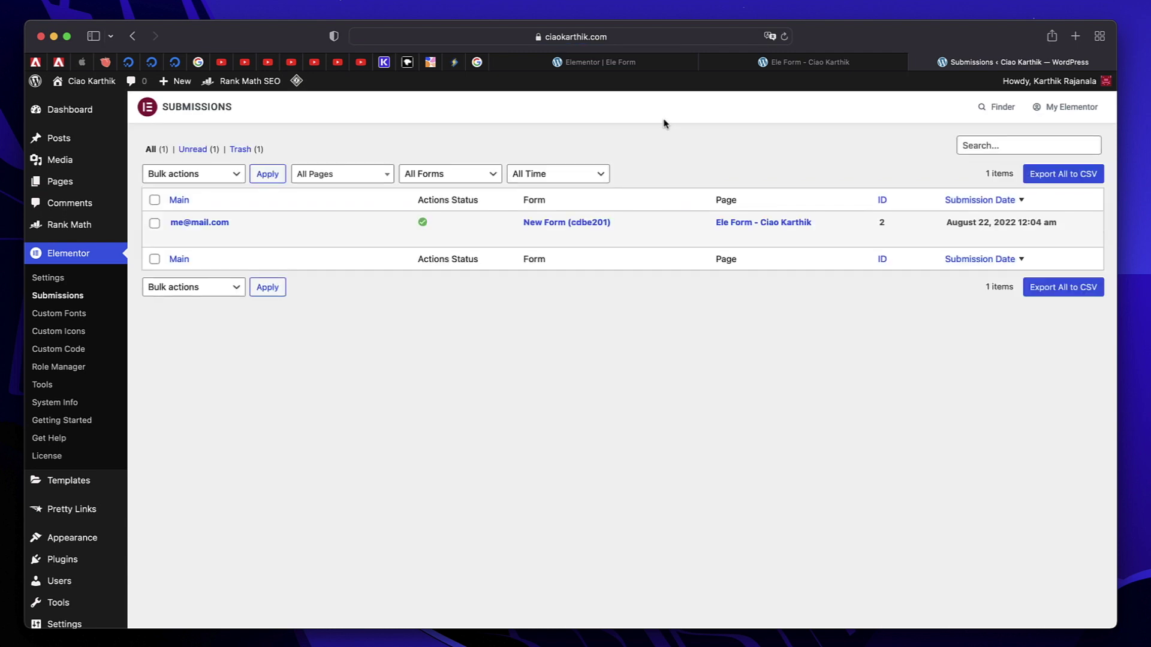
mouse_move(268, 228)
left_click(852, 68)
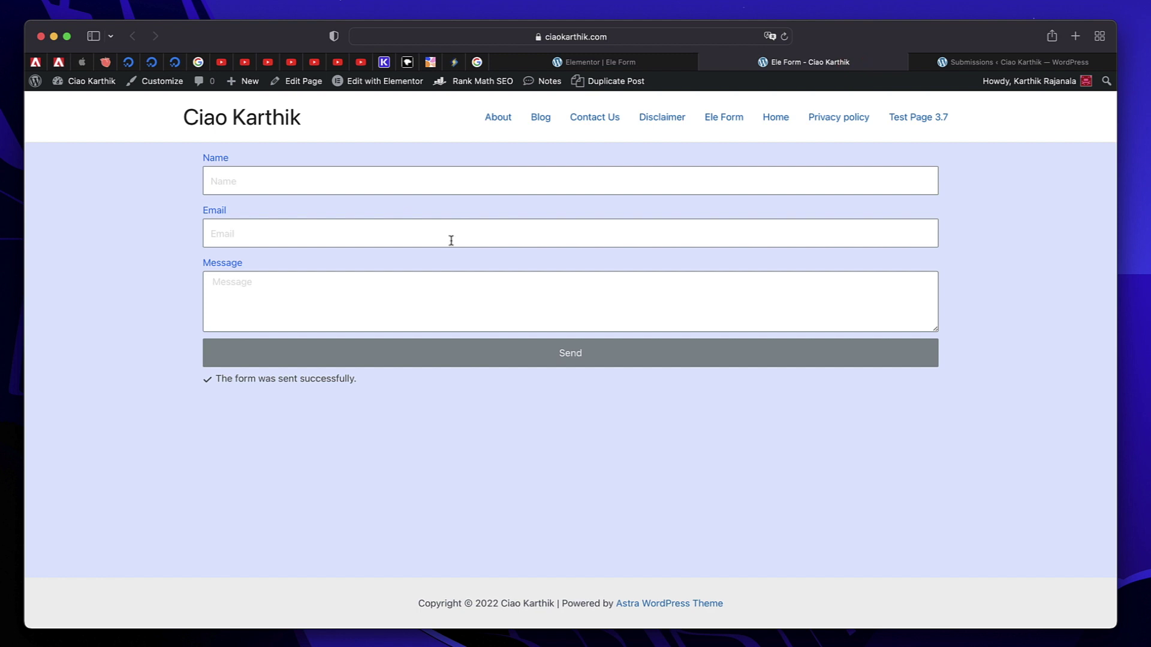
left_click(970, 58)
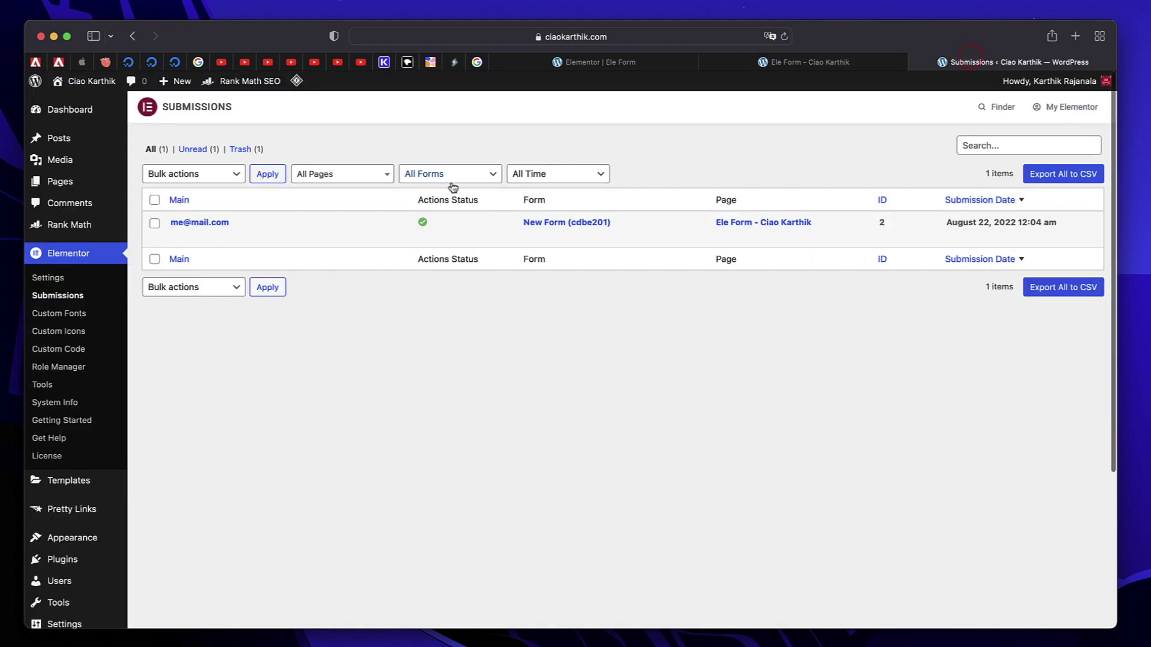
left_click(465, 177)
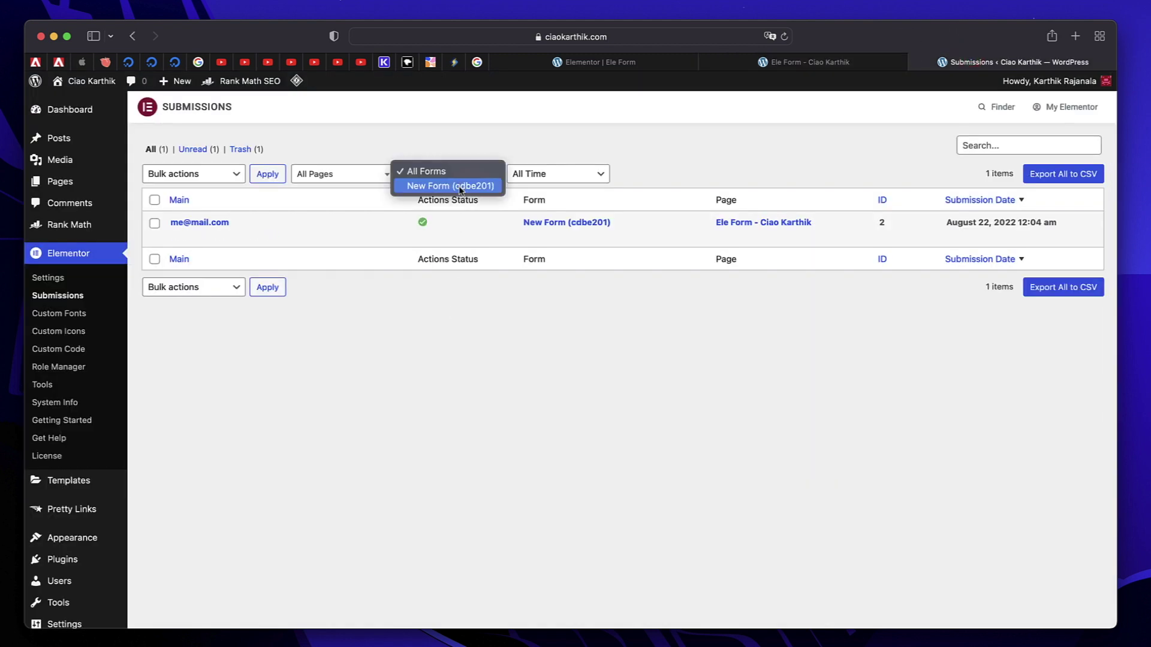
left_click(472, 137)
left_click(568, 174)
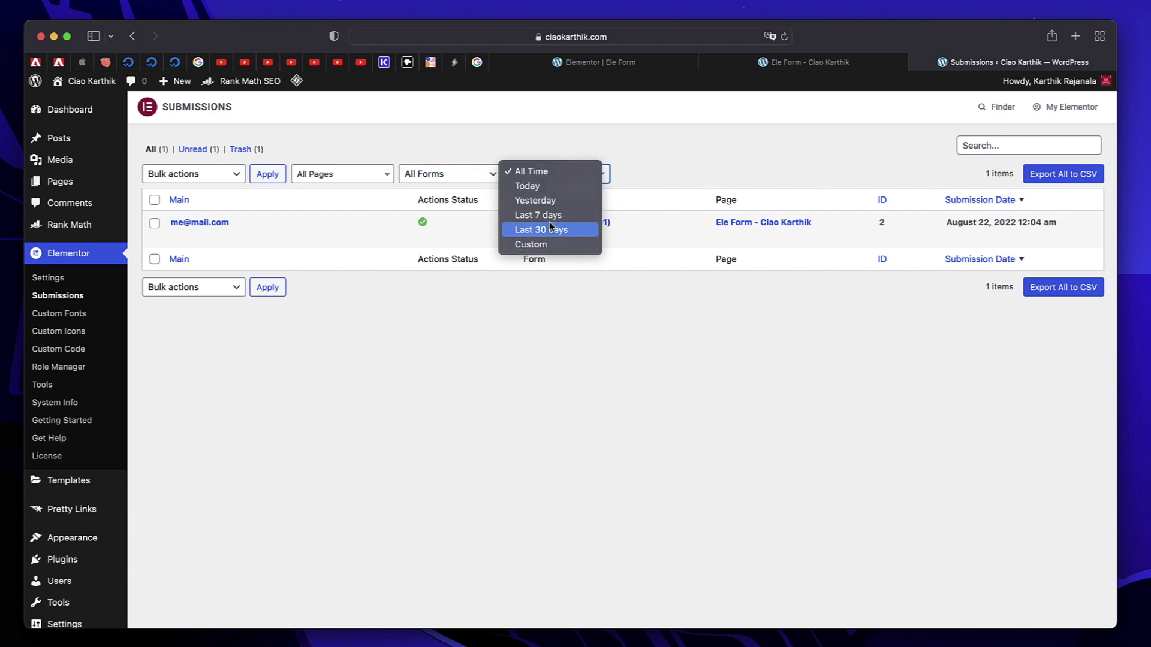
left_click(612, 135)
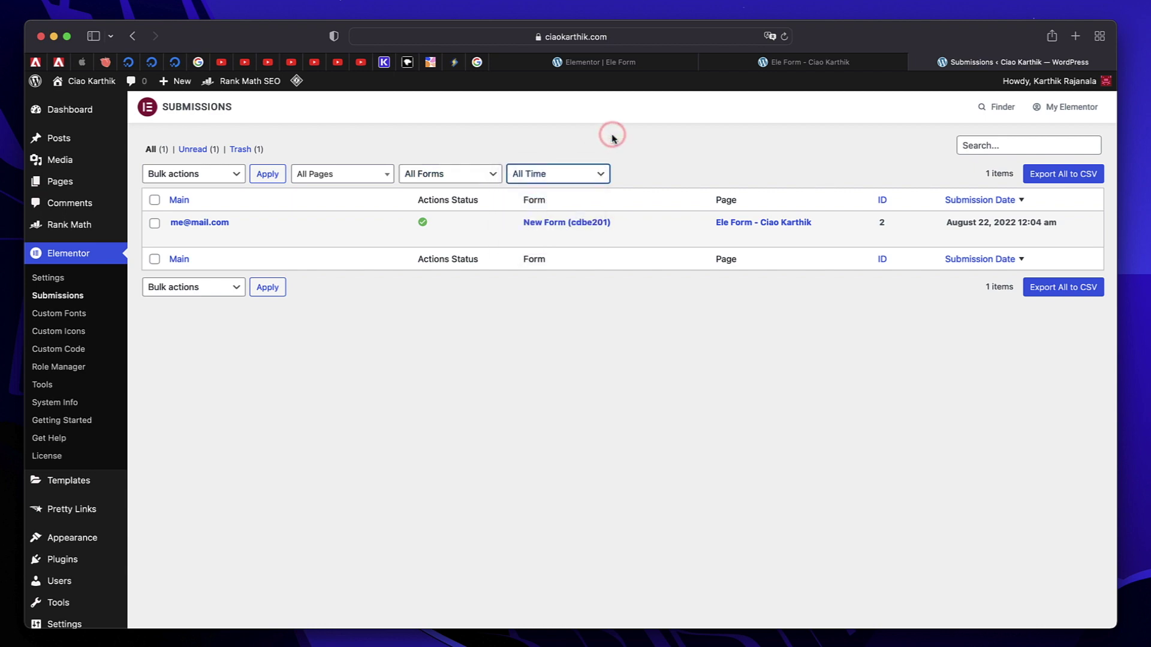